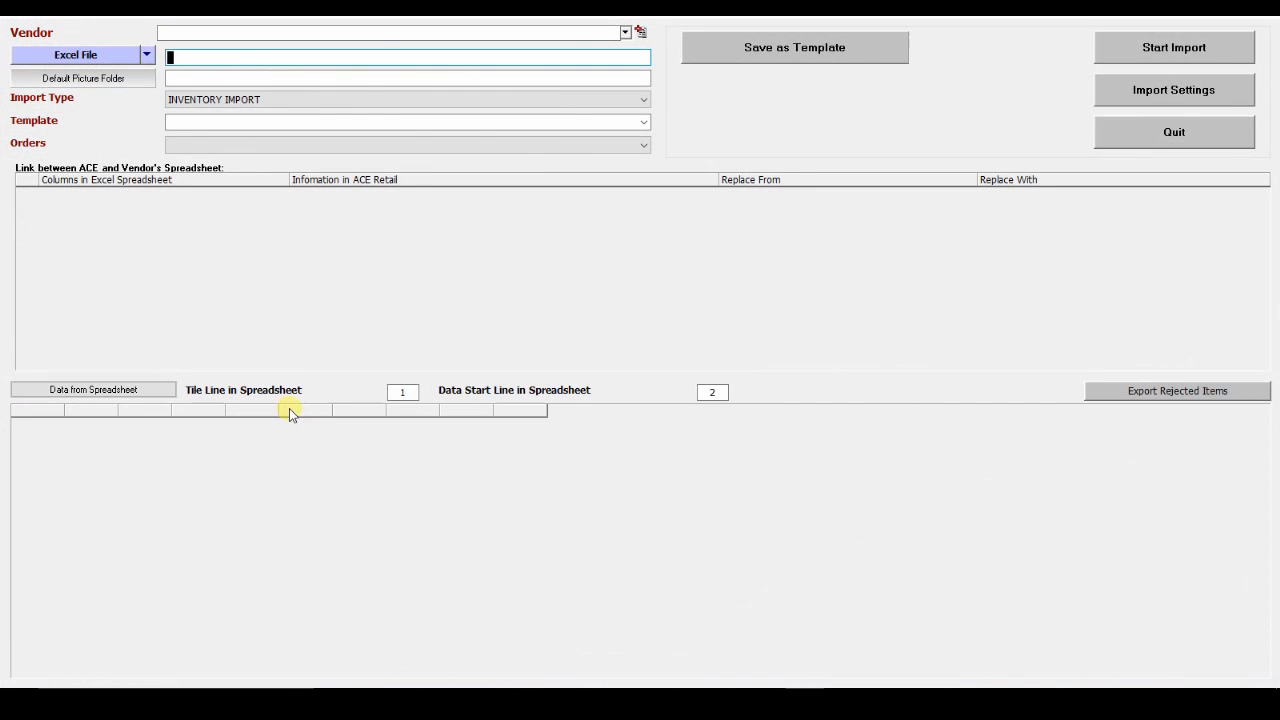
Select the Novelties template and run the inventory import from its Excel spreadsheet.
{"action": "left_click", "coordinate": [642, 124]}
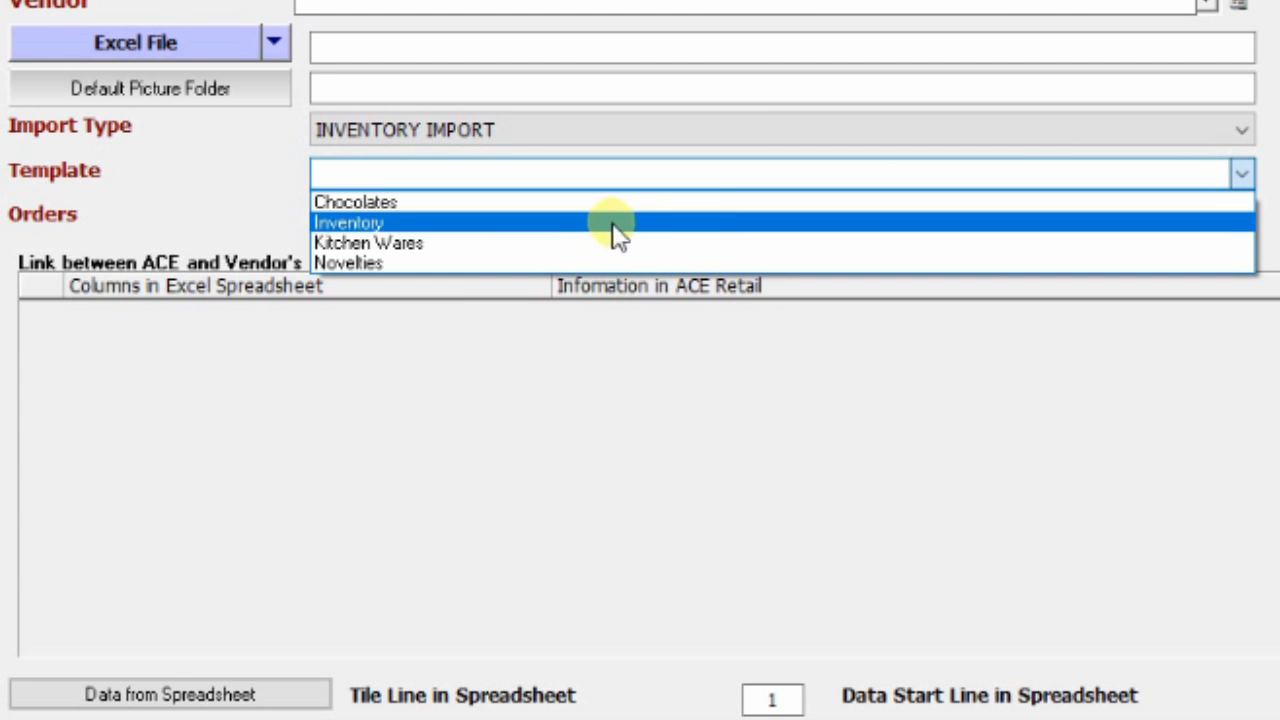
{"action": "left_click", "coordinate": [484, 265]}
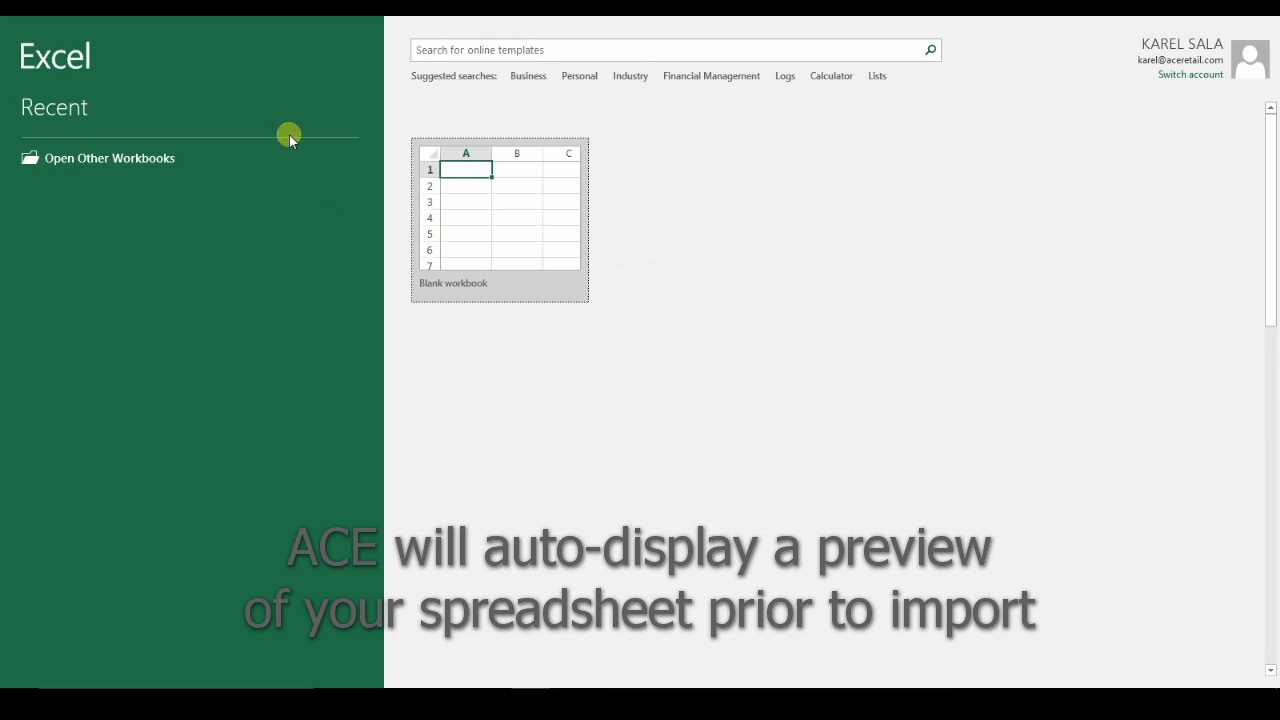
{"action": "left_click", "coordinate": [120, 170]}
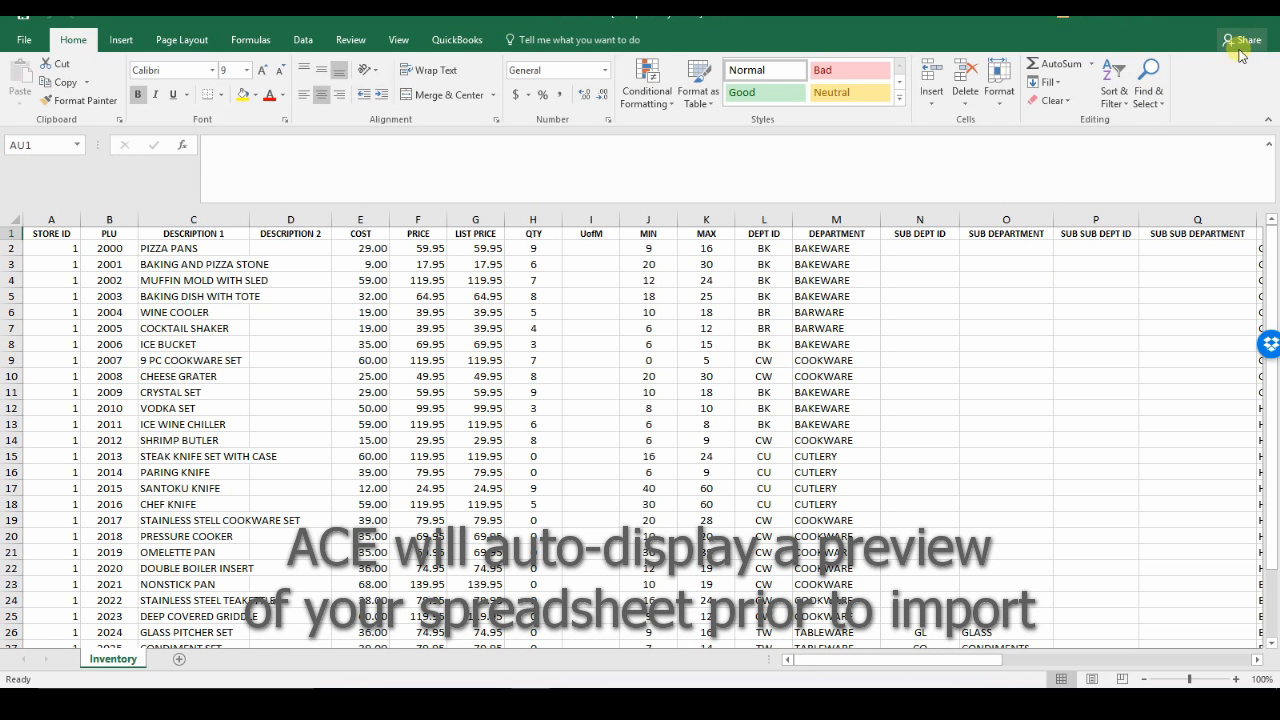
{"action": "left_click", "coordinate": [1262, 17]}
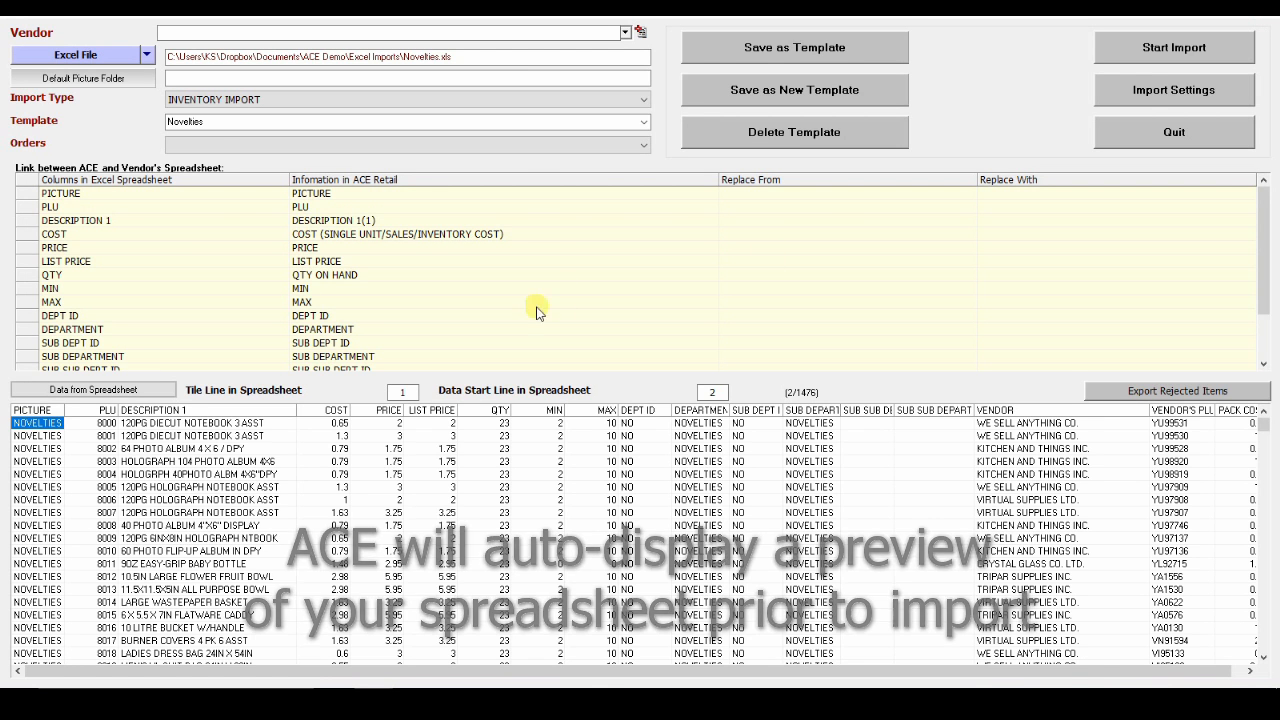
{"action": "left_click", "coordinate": [1180, 48]}
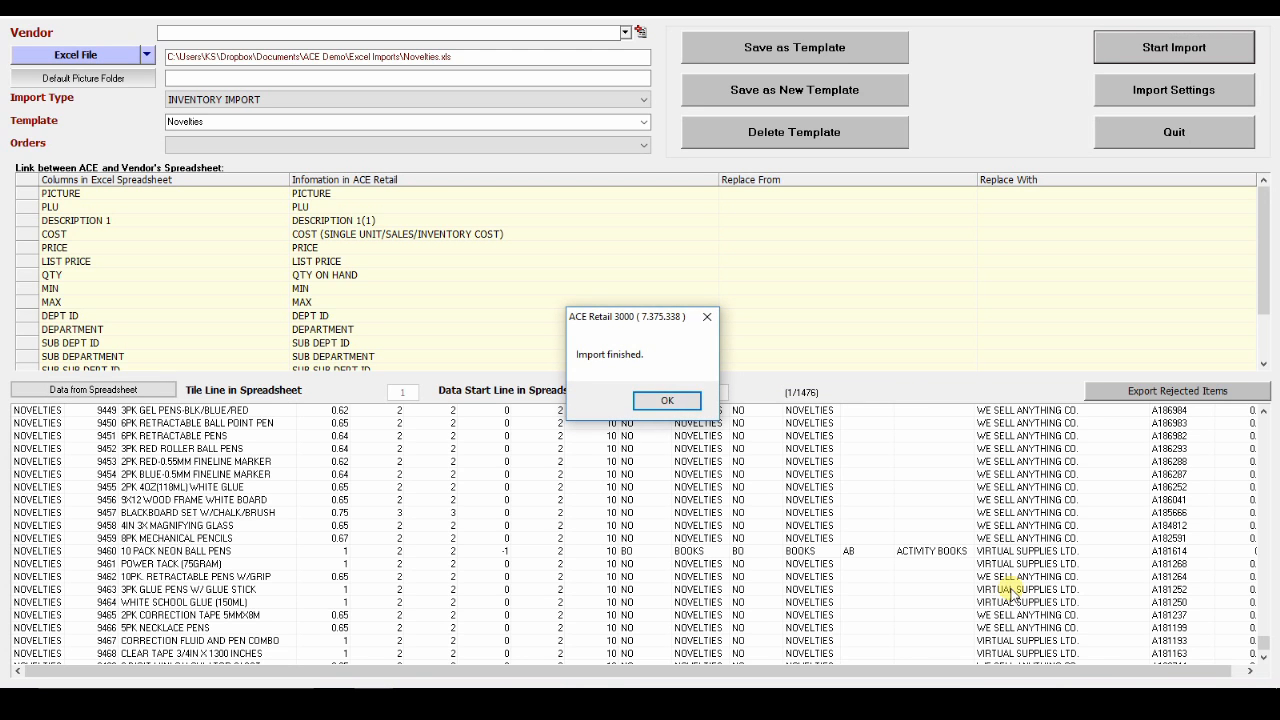
{"action": "left_click", "coordinate": [667, 401]}
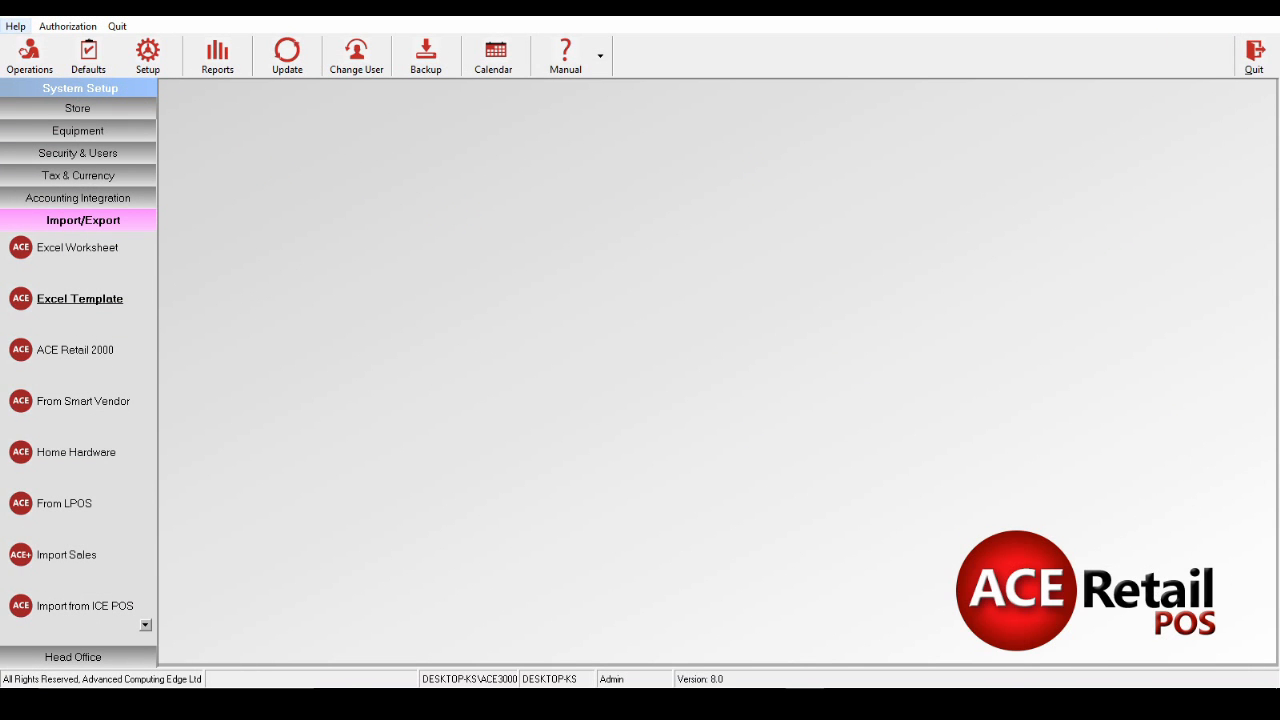
Open the department settings from the system defaults.
{"action": "left_click", "coordinate": [88, 55]}
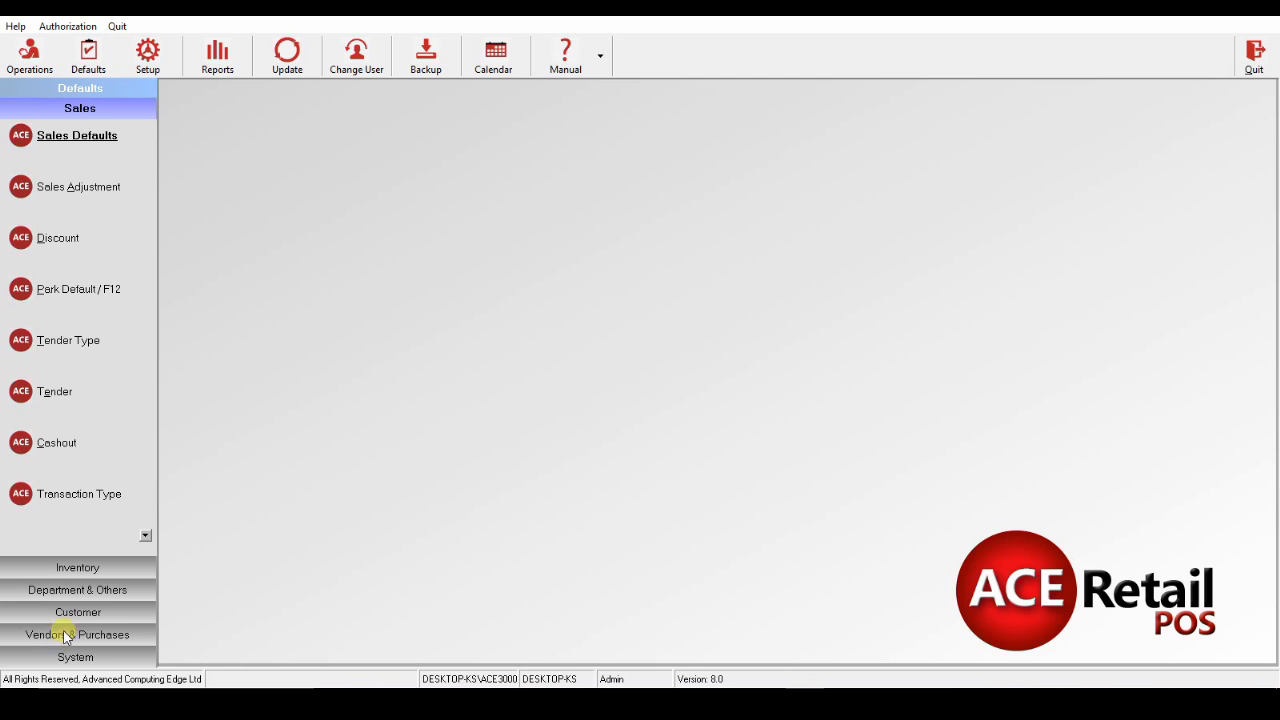
{"action": "left_click", "coordinate": [60, 590]}
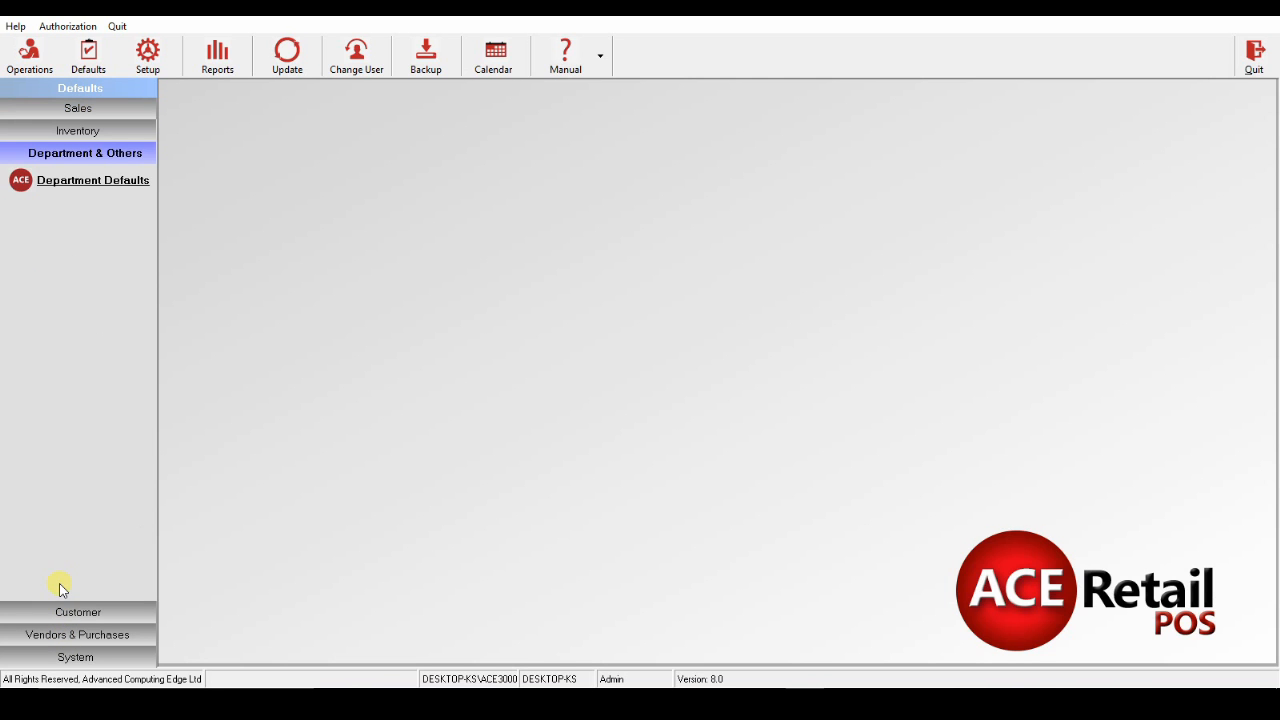
{"action": "left_click", "coordinate": [77, 183]}
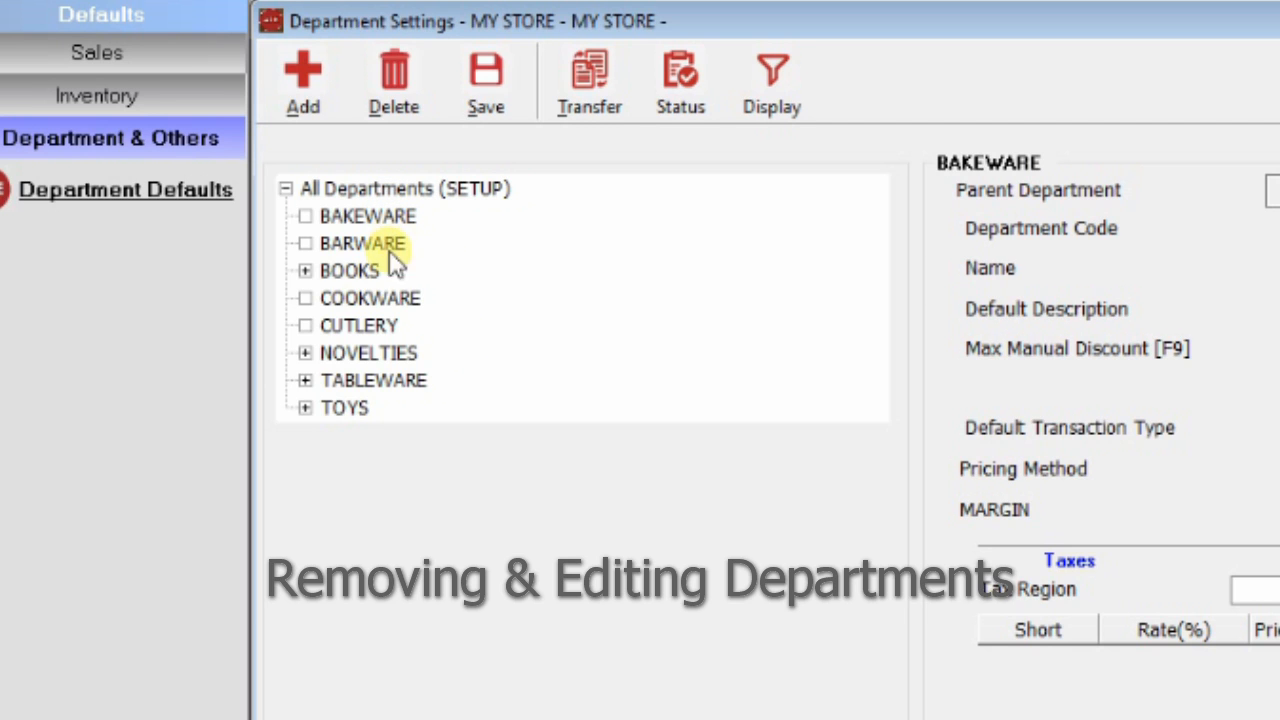
Delete the ACTIVITY BOOKS department under BOOKS, transferring its inventory to department code NO.
{"action": "left_click", "coordinate": [343, 272]}
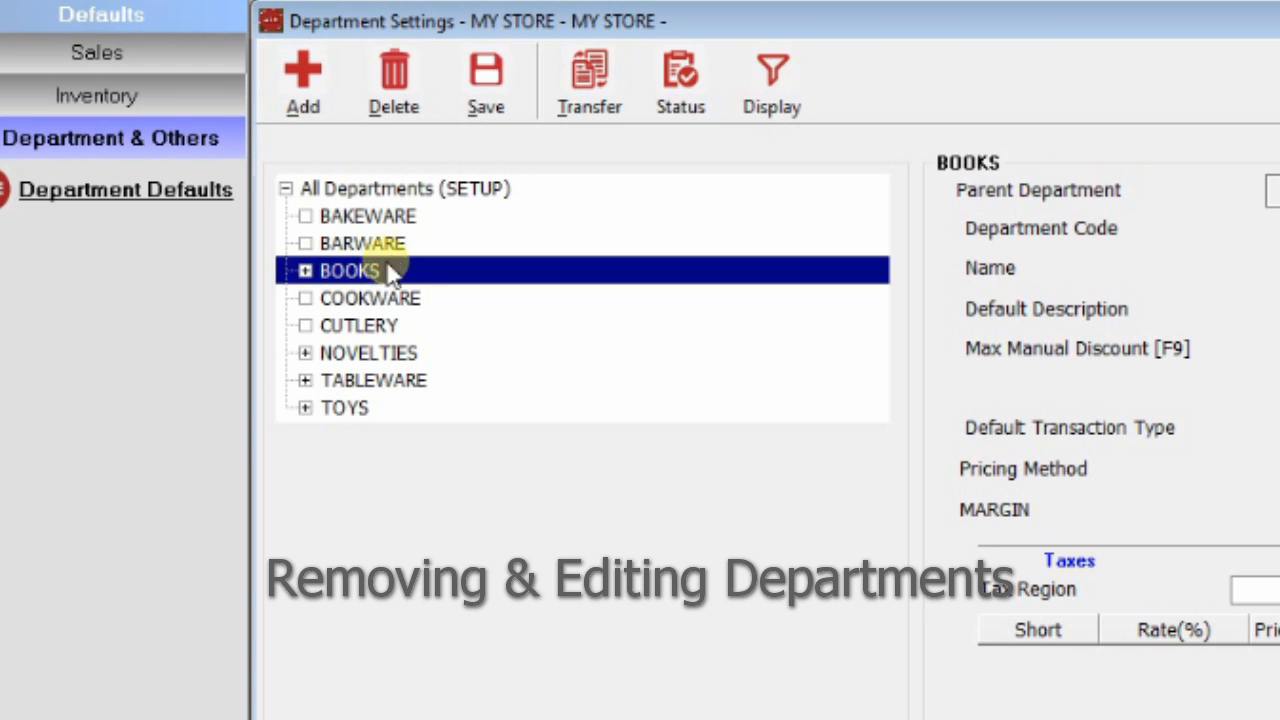
{"action": "left_click", "coordinate": [305, 271]}
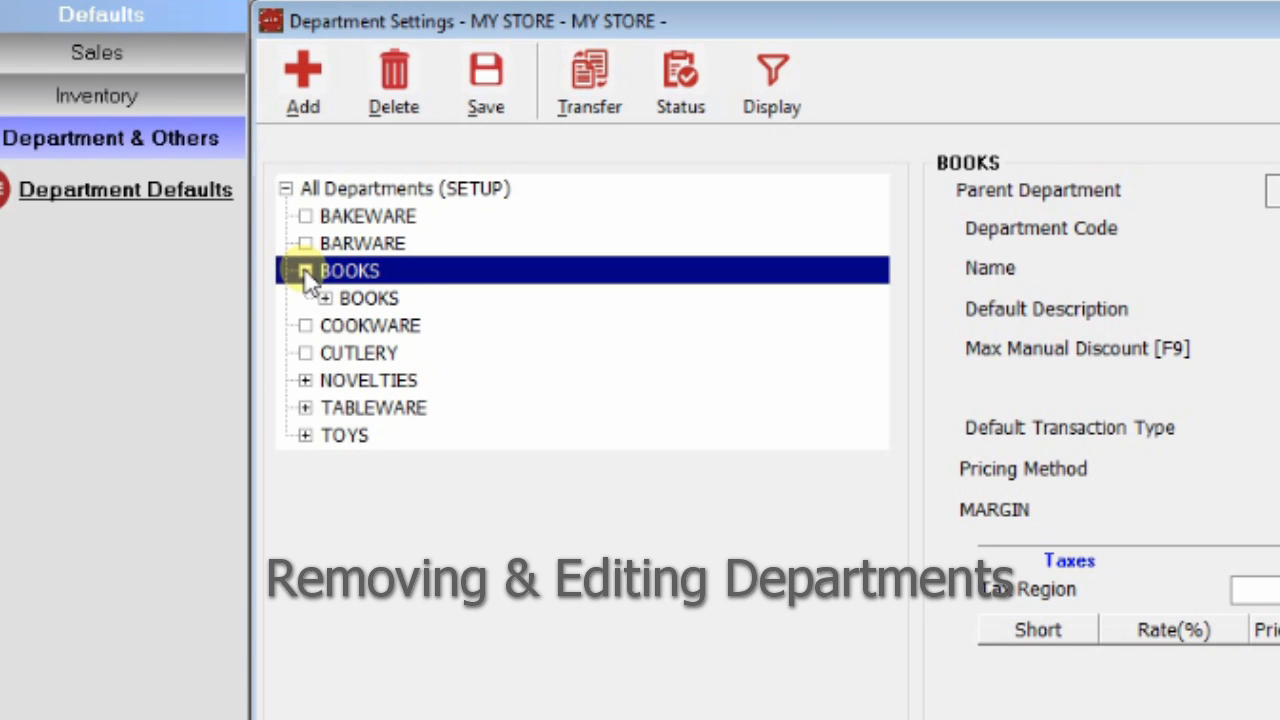
{"action": "left_click", "coordinate": [325, 298]}
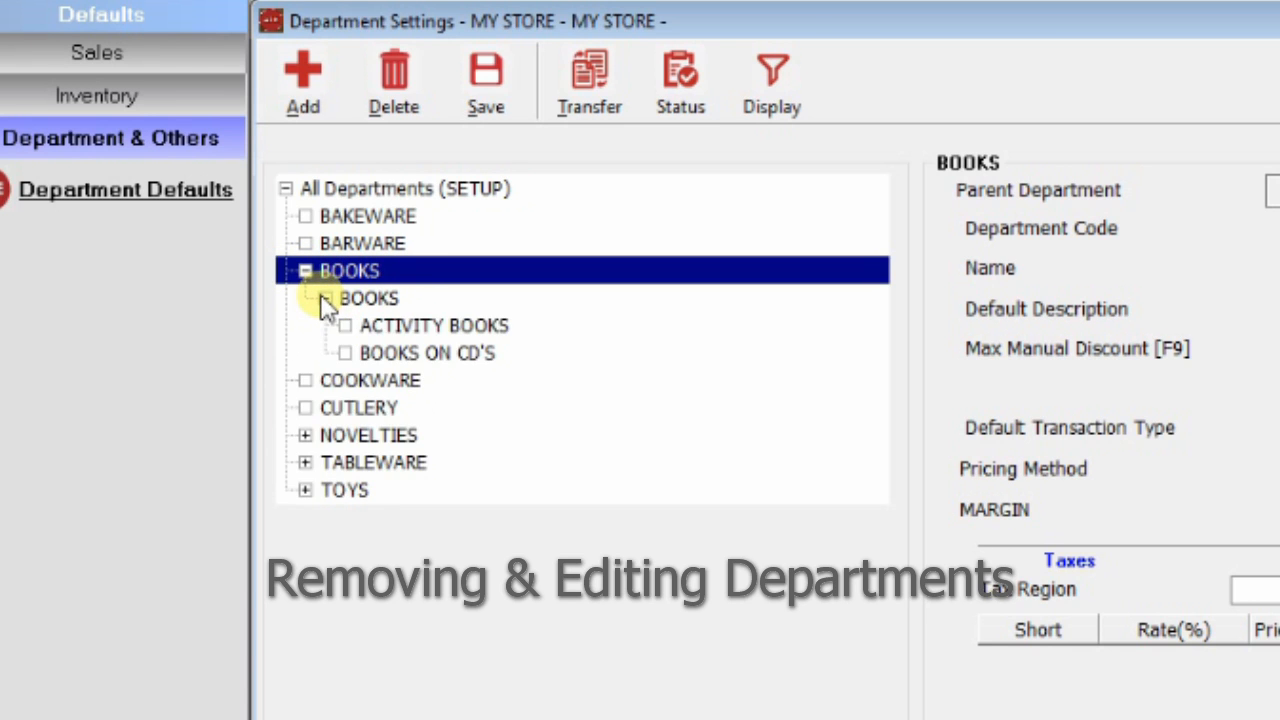
{"action": "left_click", "coordinate": [384, 326]}
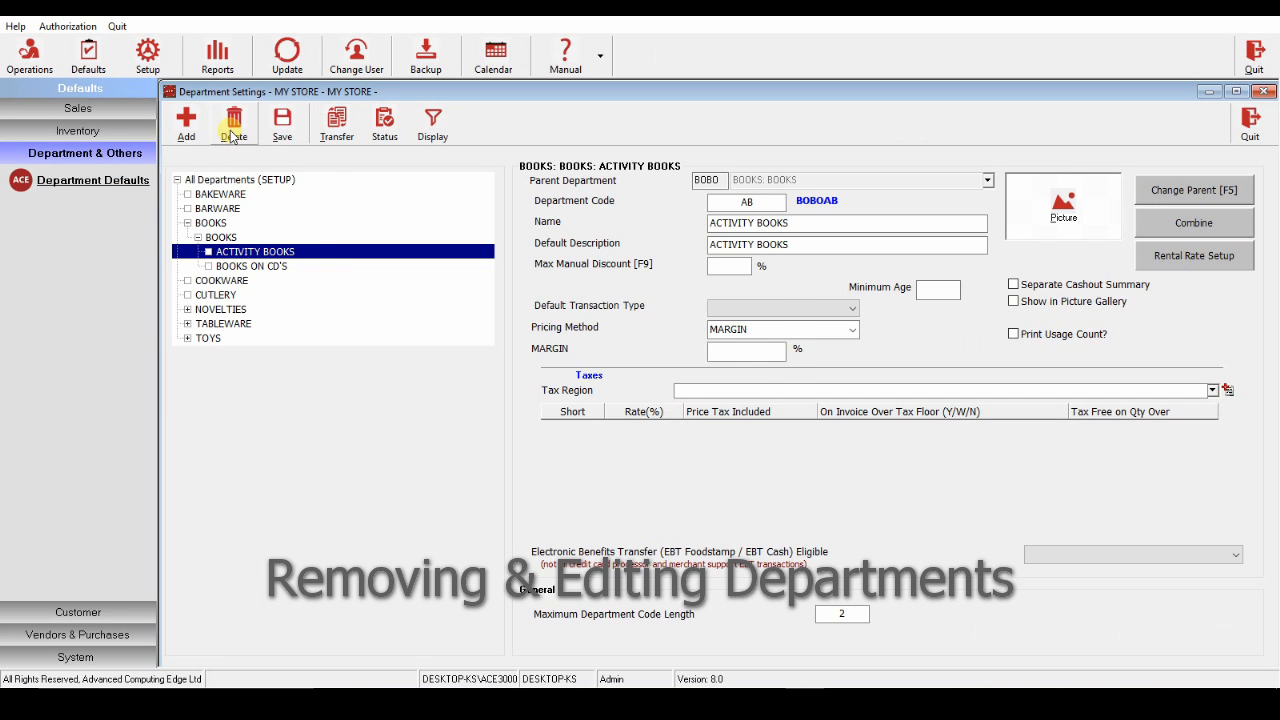
{"action": "left_click", "coordinate": [231, 128]}
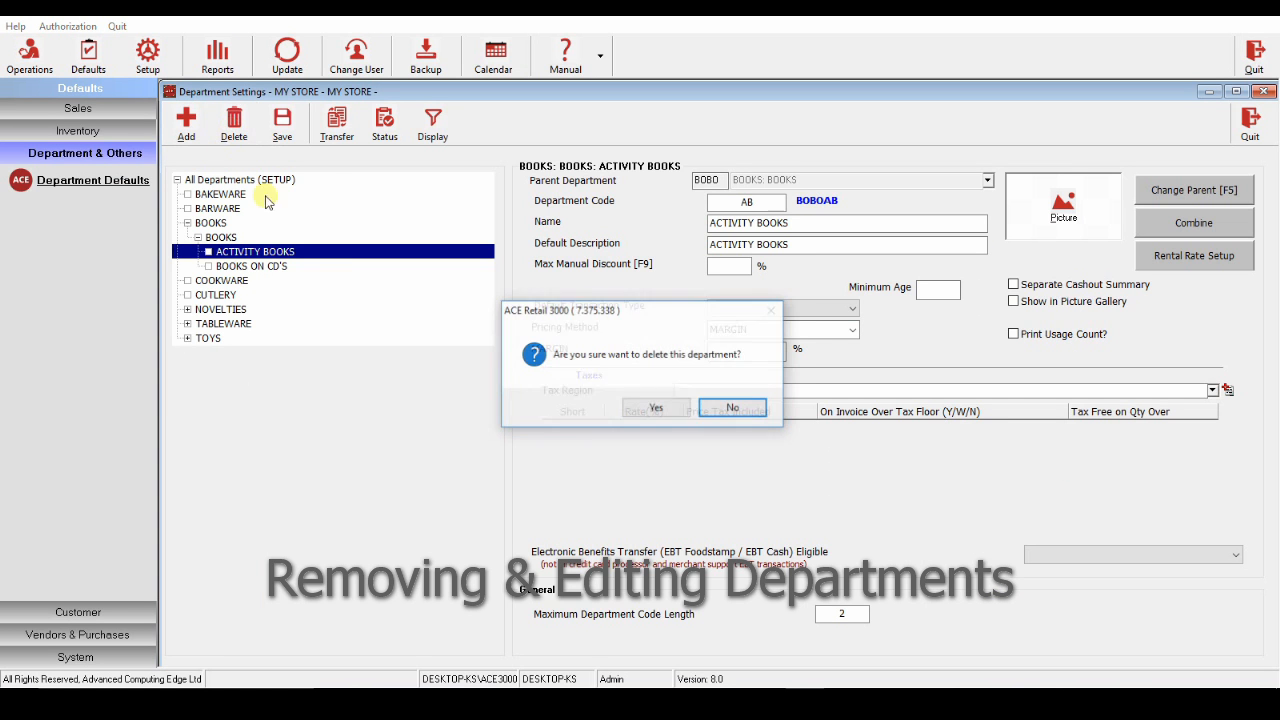
{"action": "left_click", "coordinate": [656, 406]}
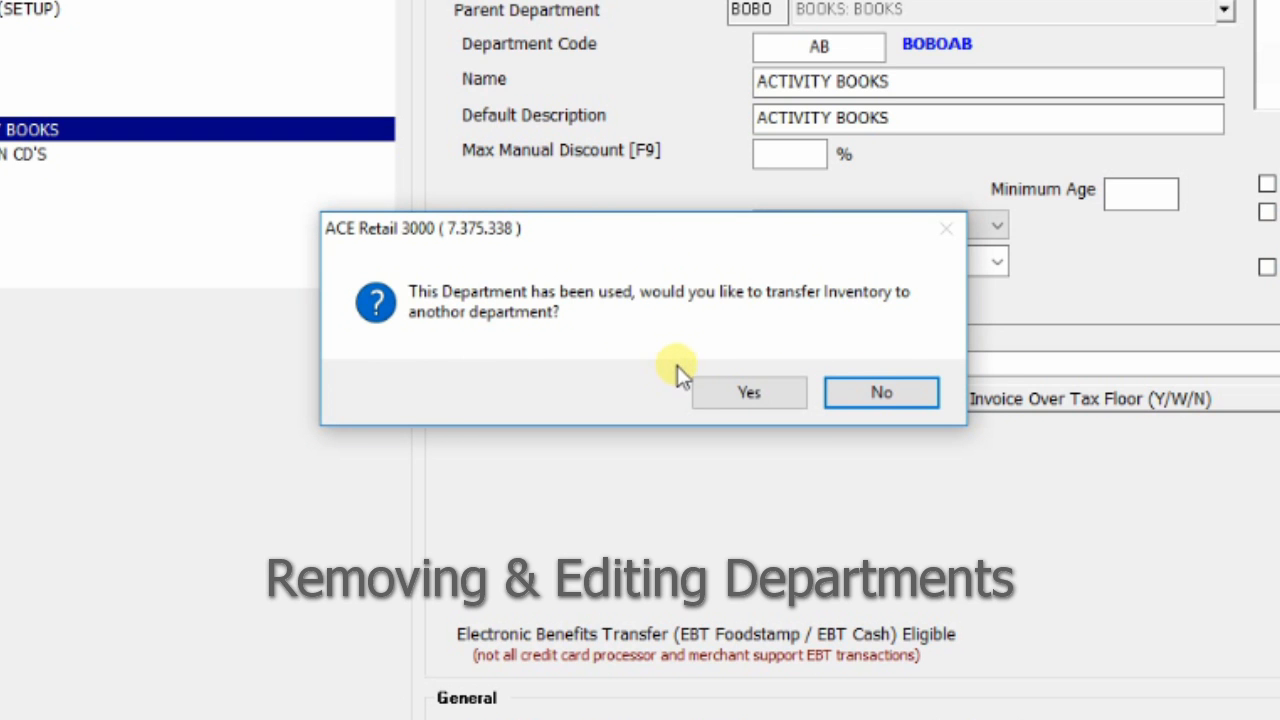
{"action": "left_click", "coordinate": [745, 399]}
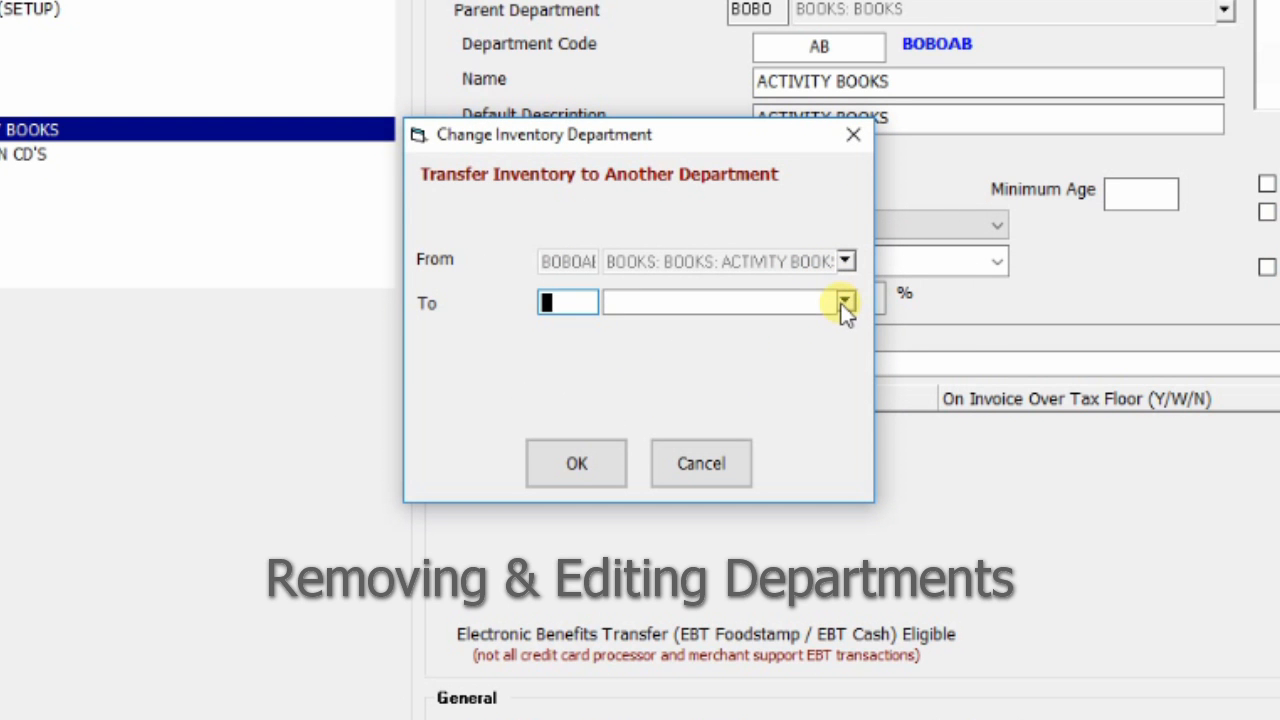
{"action": "type", "text": "no"}
{"action": "key", "text": "Tab"}
{"action": "left_click", "coordinate": [583, 465]}
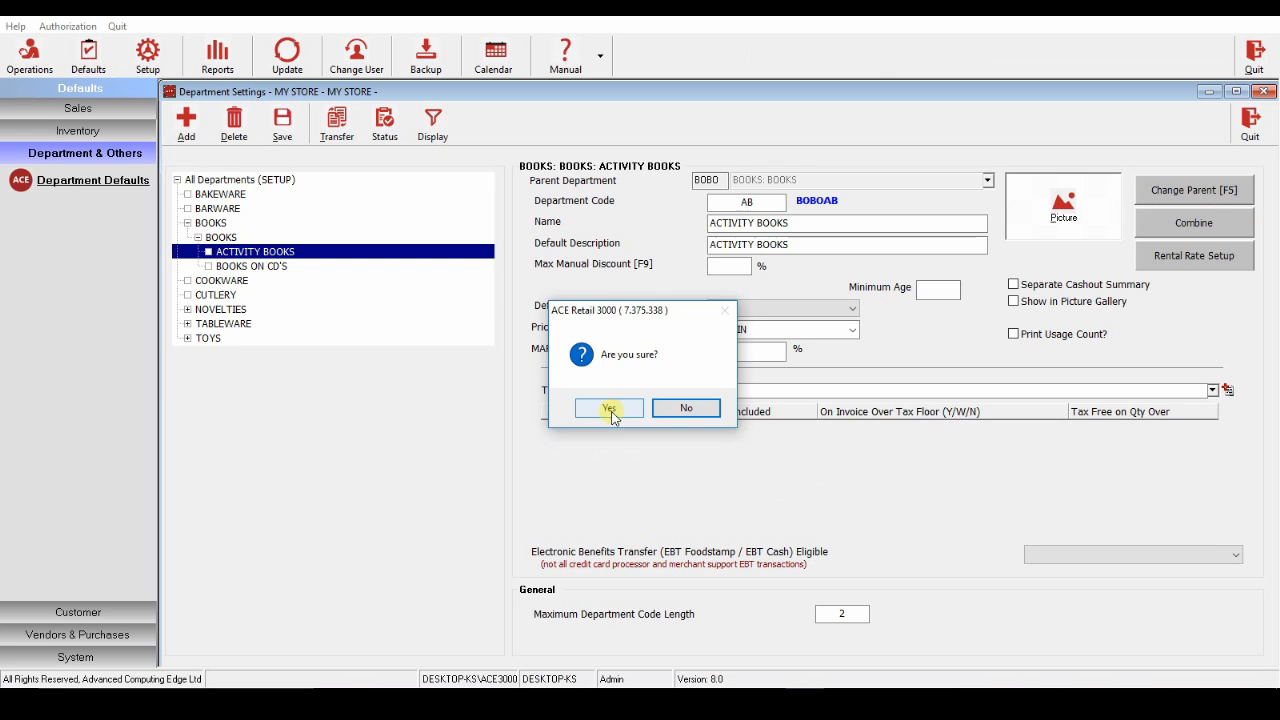
{"action": "left_click", "coordinate": [612, 412]}
Delete the BOOKS ON CD'S department under BOOKS, transferring its inventory to the NOVELTIES department.
{"action": "left_click", "coordinate": [228, 252]}
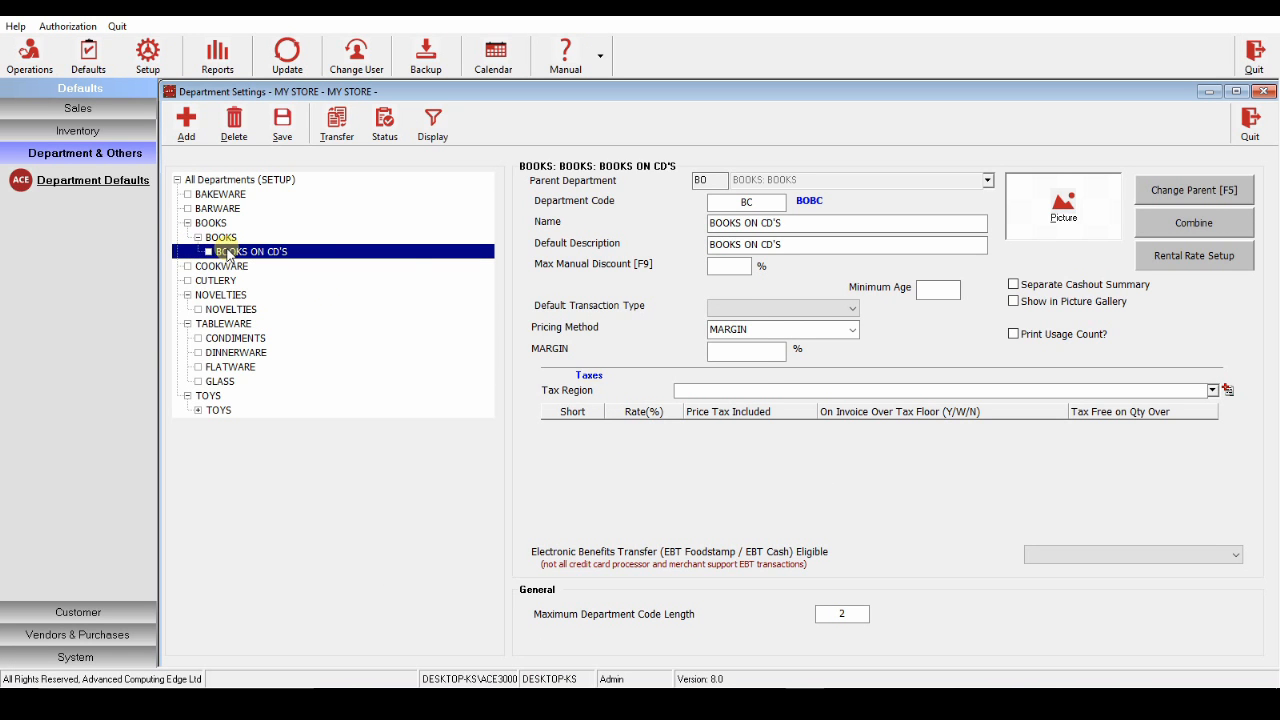
{"action": "left_click", "coordinate": [234, 125]}
{"action": "left_click", "coordinate": [655, 408]}
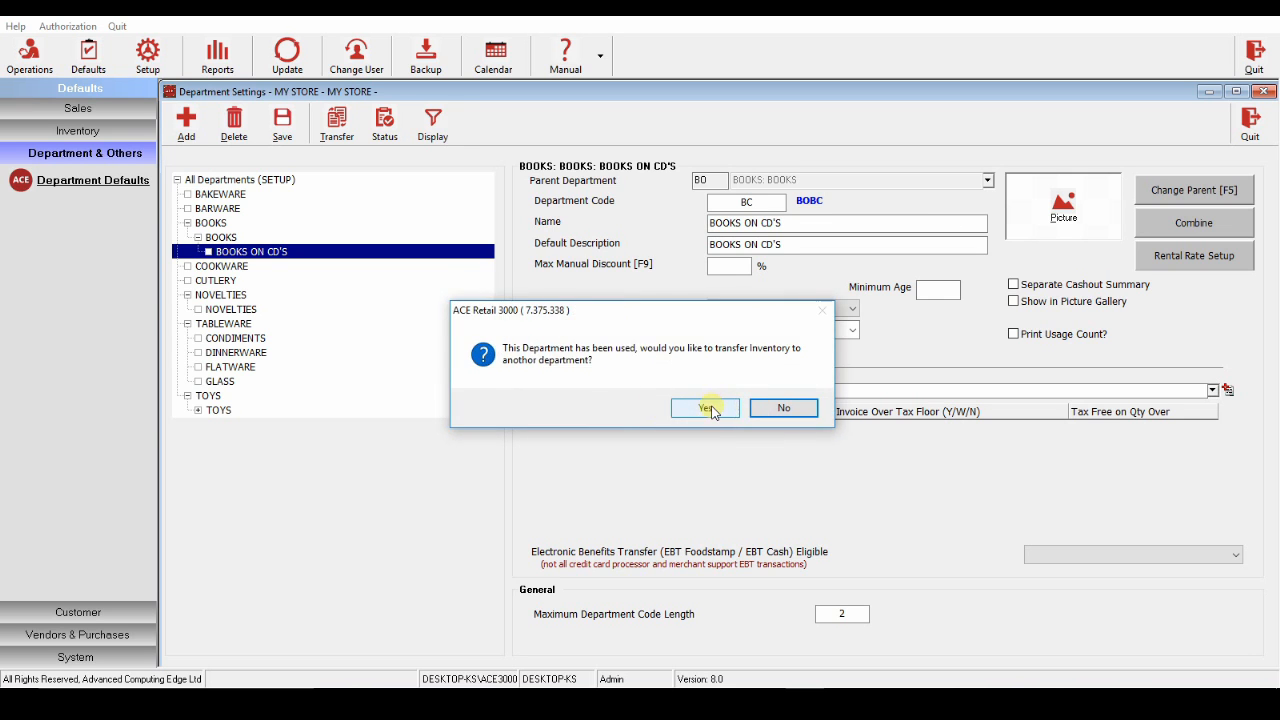
{"action": "left_click", "coordinate": [709, 410]}
{"action": "left_click", "coordinate": [762, 354]}
{"action": "left_click", "coordinate": [640, 434]}
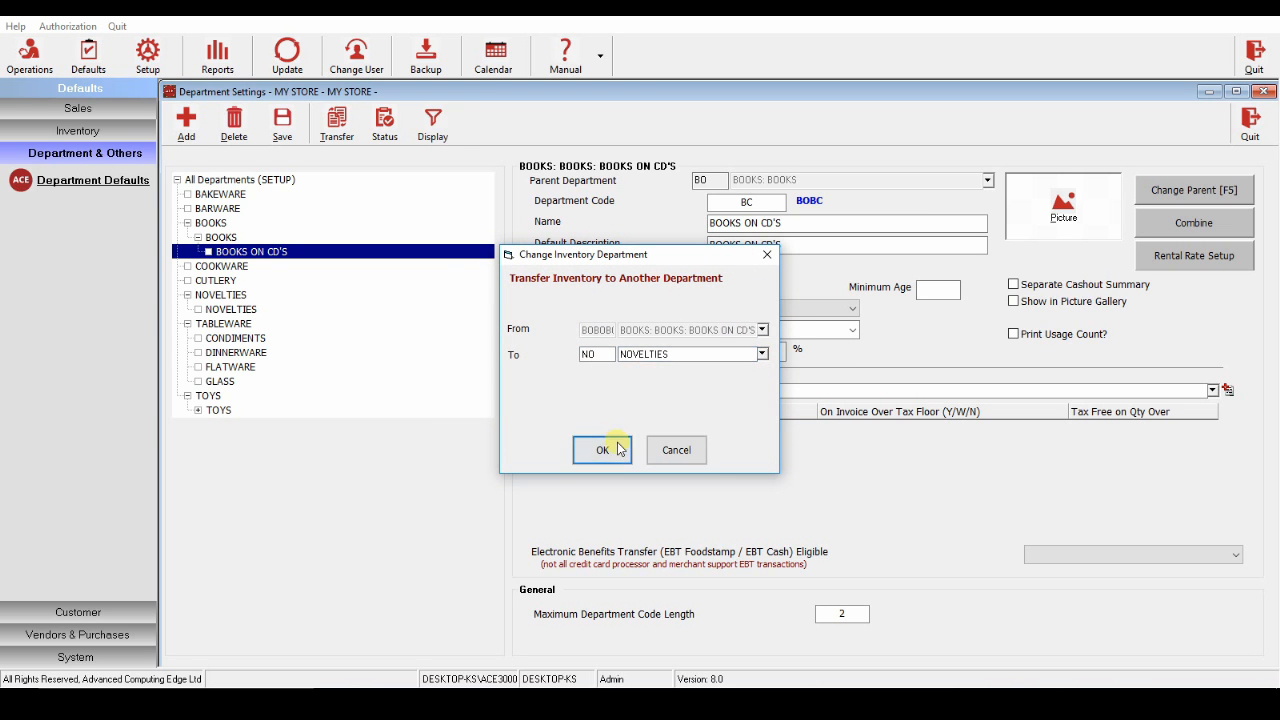
{"action": "left_click", "coordinate": [618, 449]}
{"action": "left_click", "coordinate": [655, 408]}
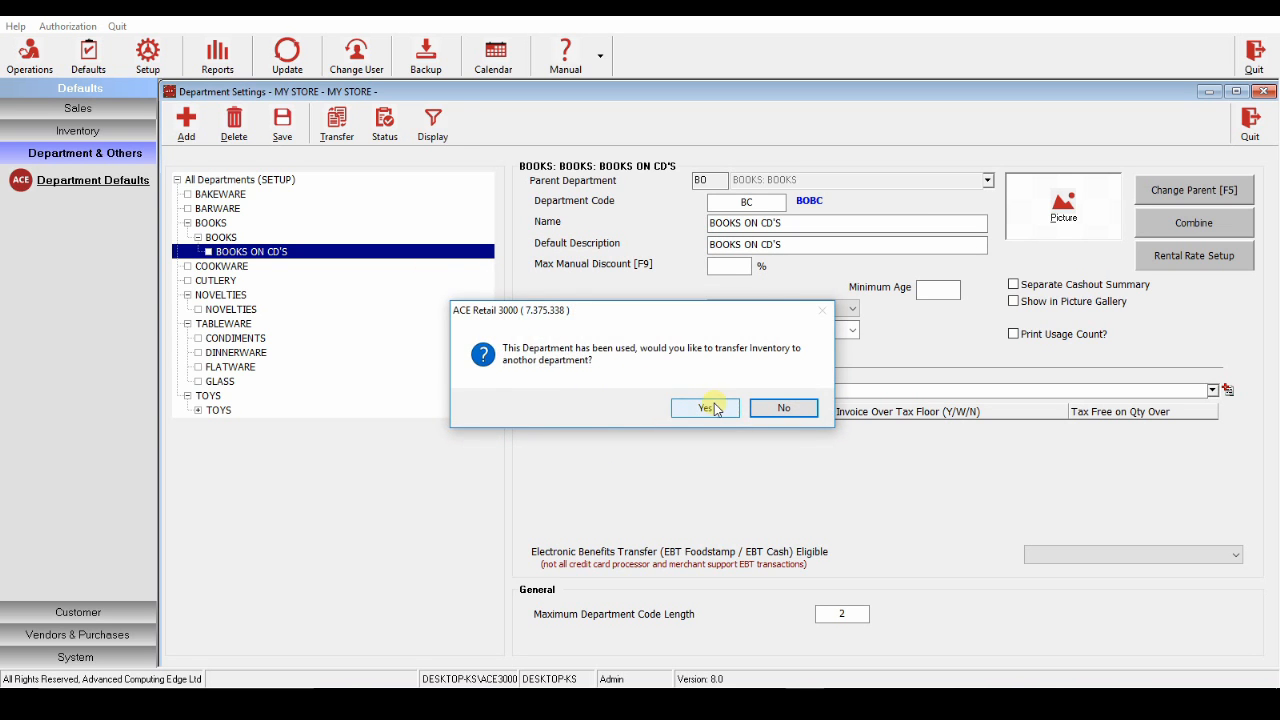
{"action": "left_click", "coordinate": [712, 408]}
{"action": "left_click", "coordinate": [762, 354]}
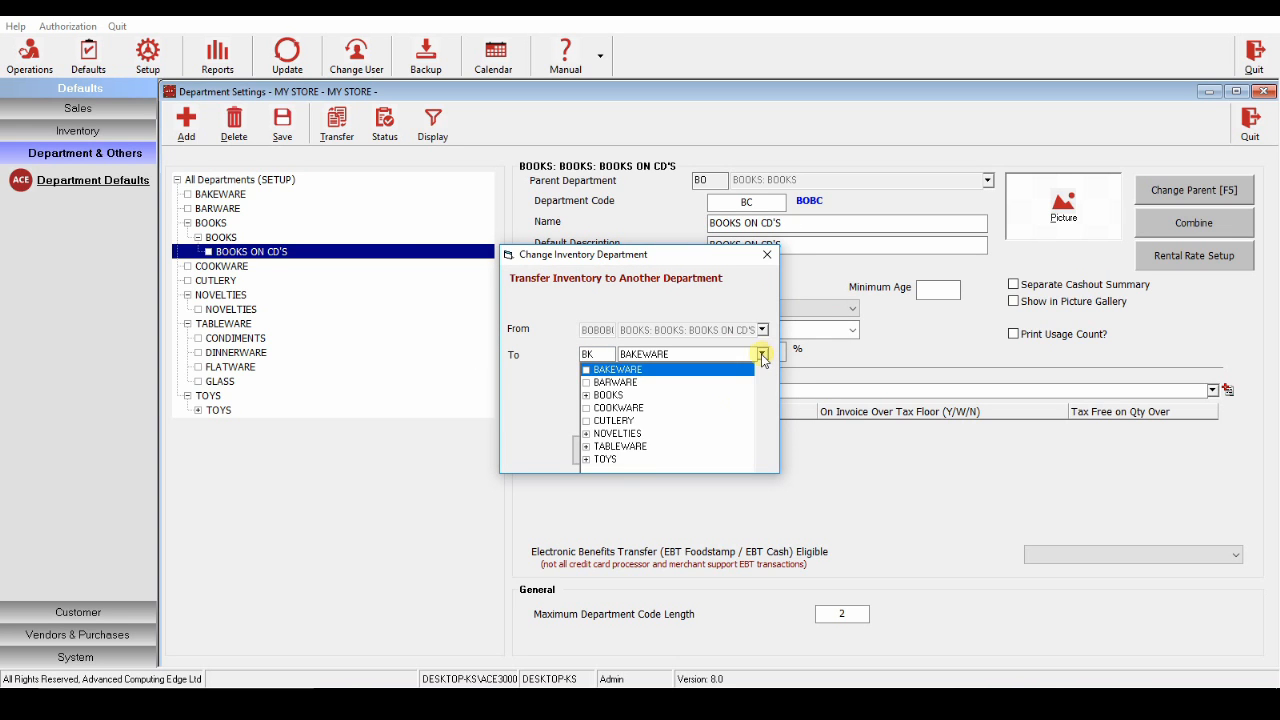
{"action": "left_click", "coordinate": [617, 434]}
{"action": "left_click", "coordinate": [610, 450]}
{"action": "left_click", "coordinate": [610, 408]}
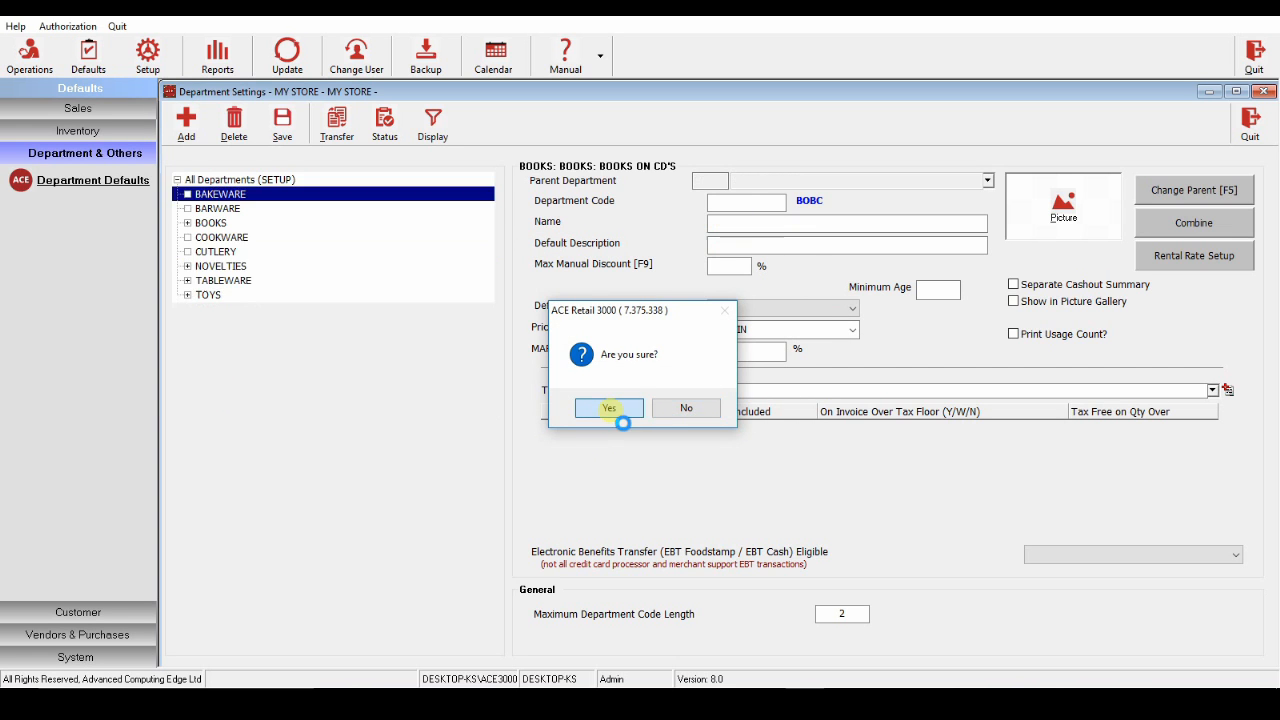
Delete the BOOKS sub-department and its top-level parent department, BOOKS.
{"action": "left_click", "coordinate": [234, 125]}
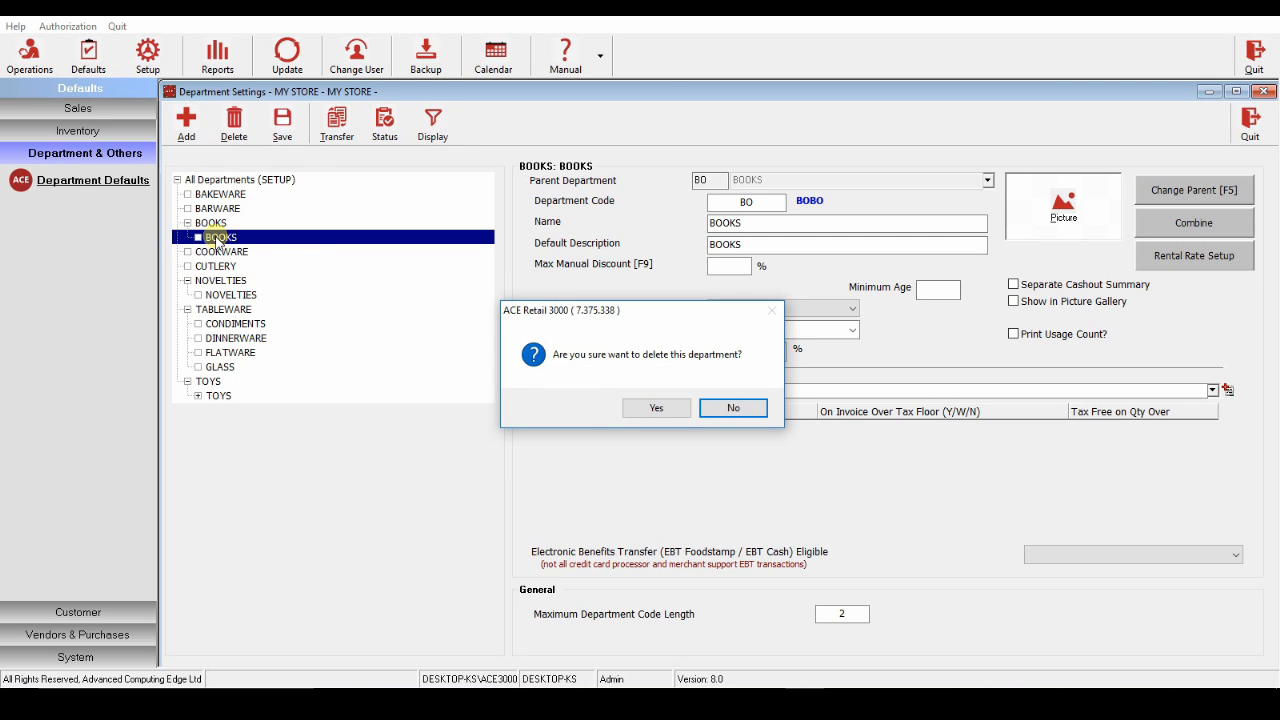
{"action": "left_click", "coordinate": [650, 408]}
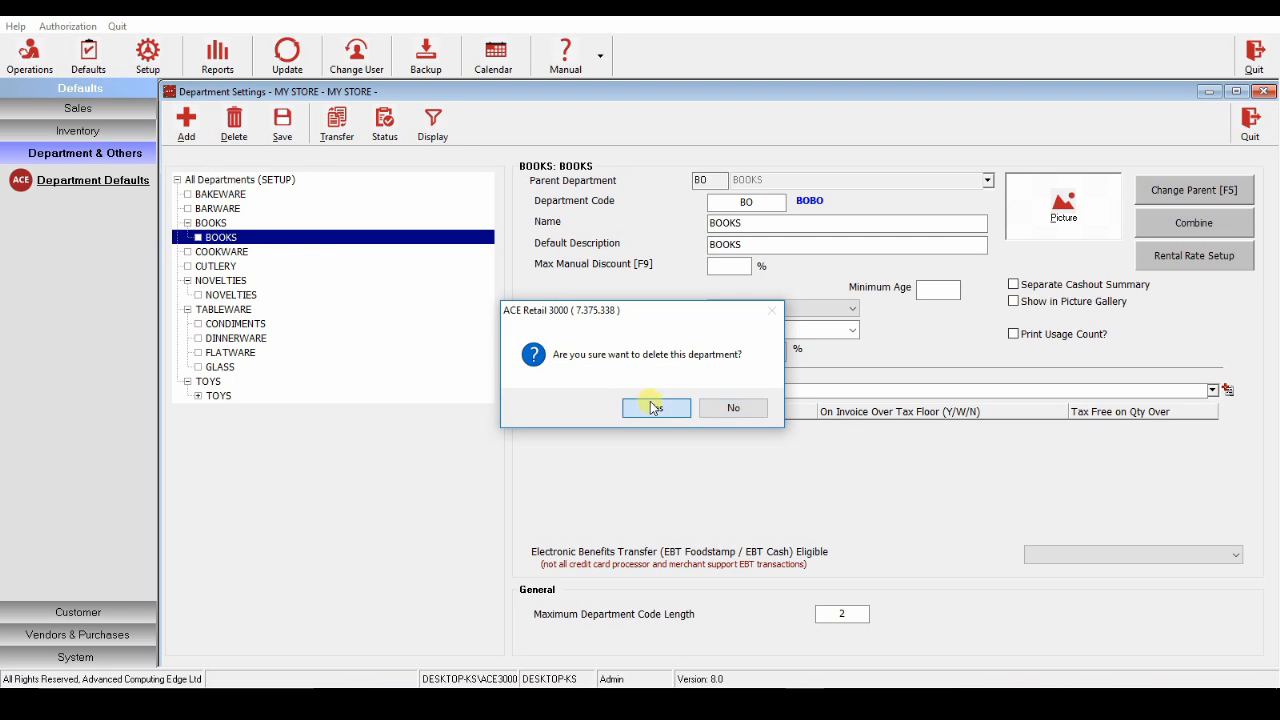
{"action": "left_click", "coordinate": [612, 407]}
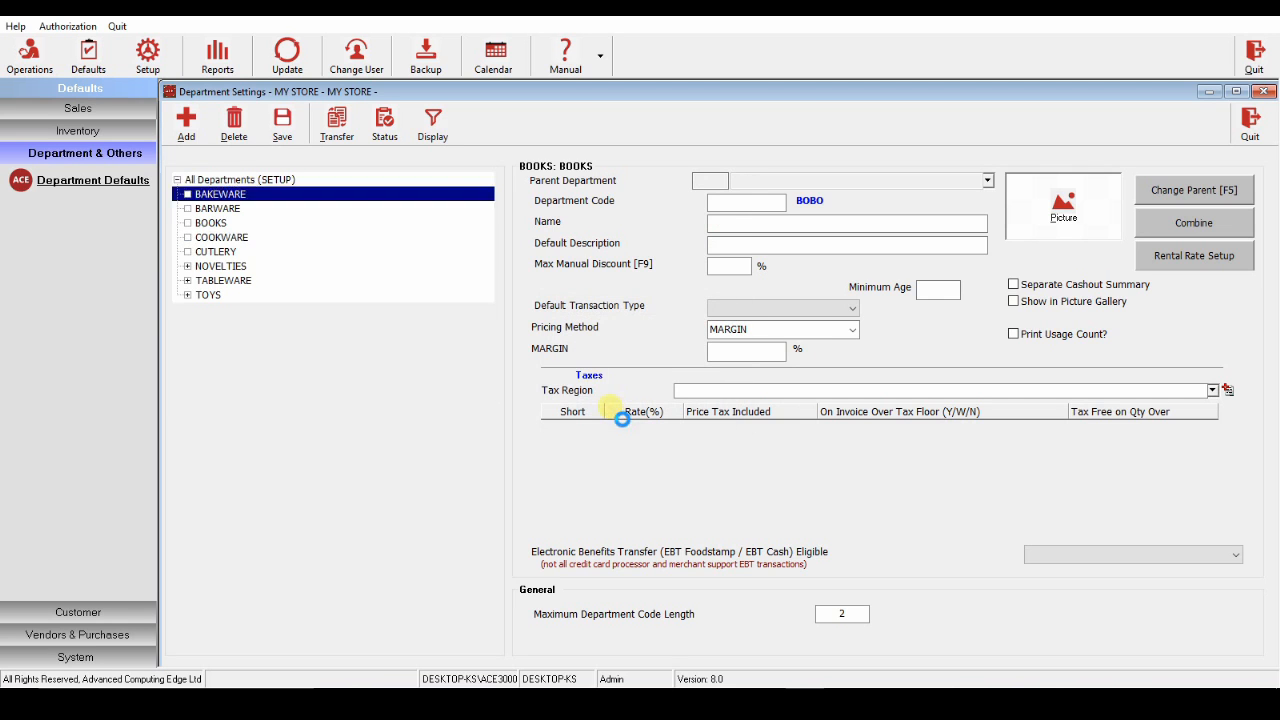
{"action": "left_click", "coordinate": [234, 124]}
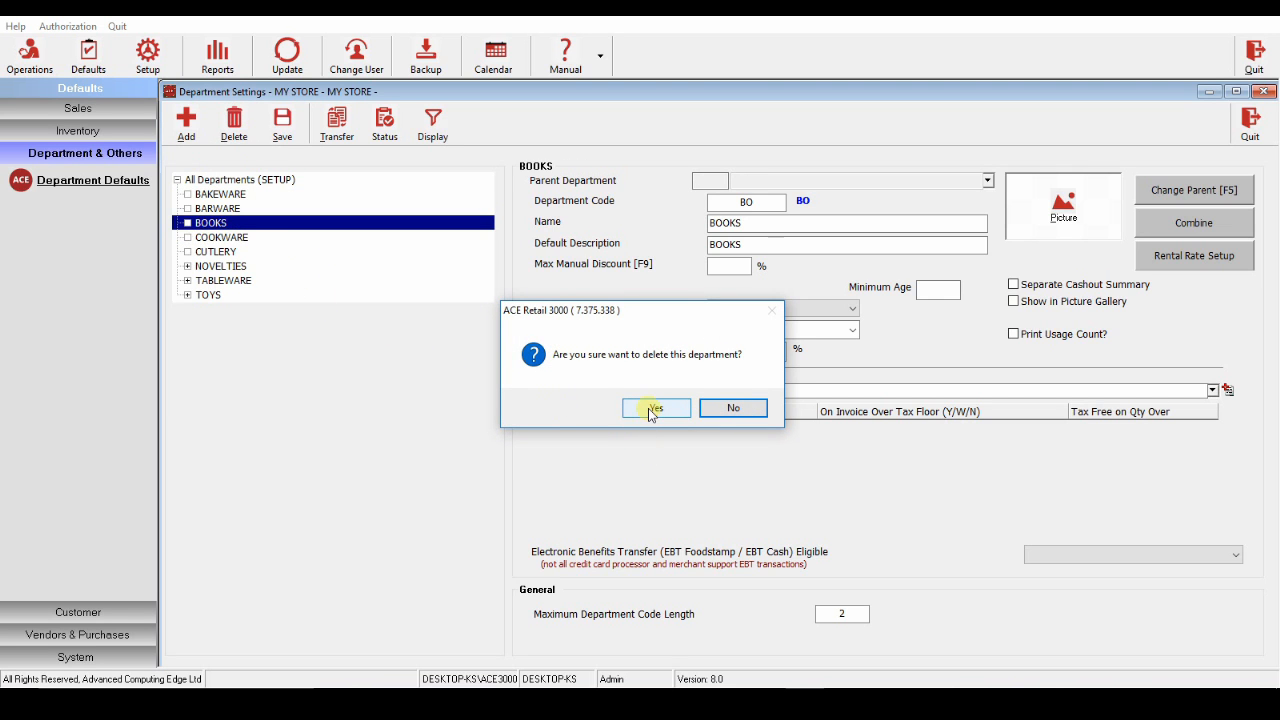
{"action": "left_click", "coordinate": [651, 410]}
{"action": "left_click", "coordinate": [623, 410]}
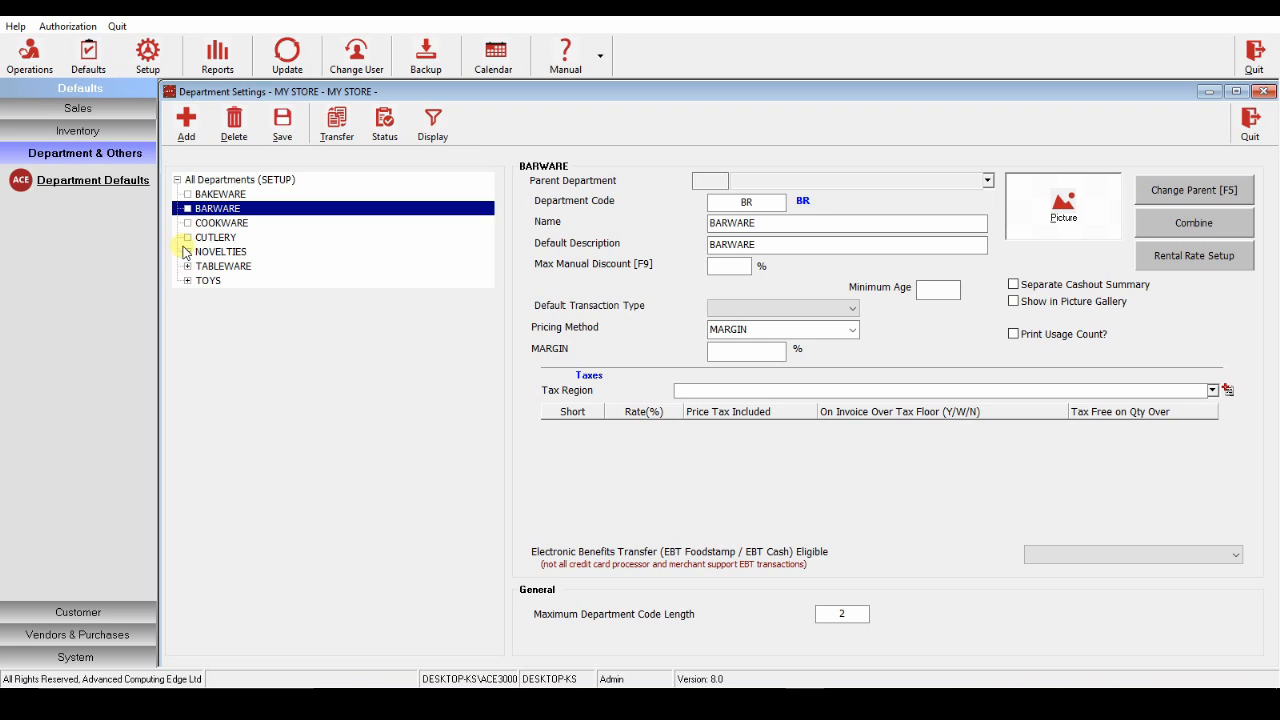
Delete the ENCORE department nested under TOYS, transferring its inventory to NOVELTIES (code NO).
{"action": "left_click", "coordinate": [187, 280]}
{"action": "left_click", "coordinate": [198, 295]}
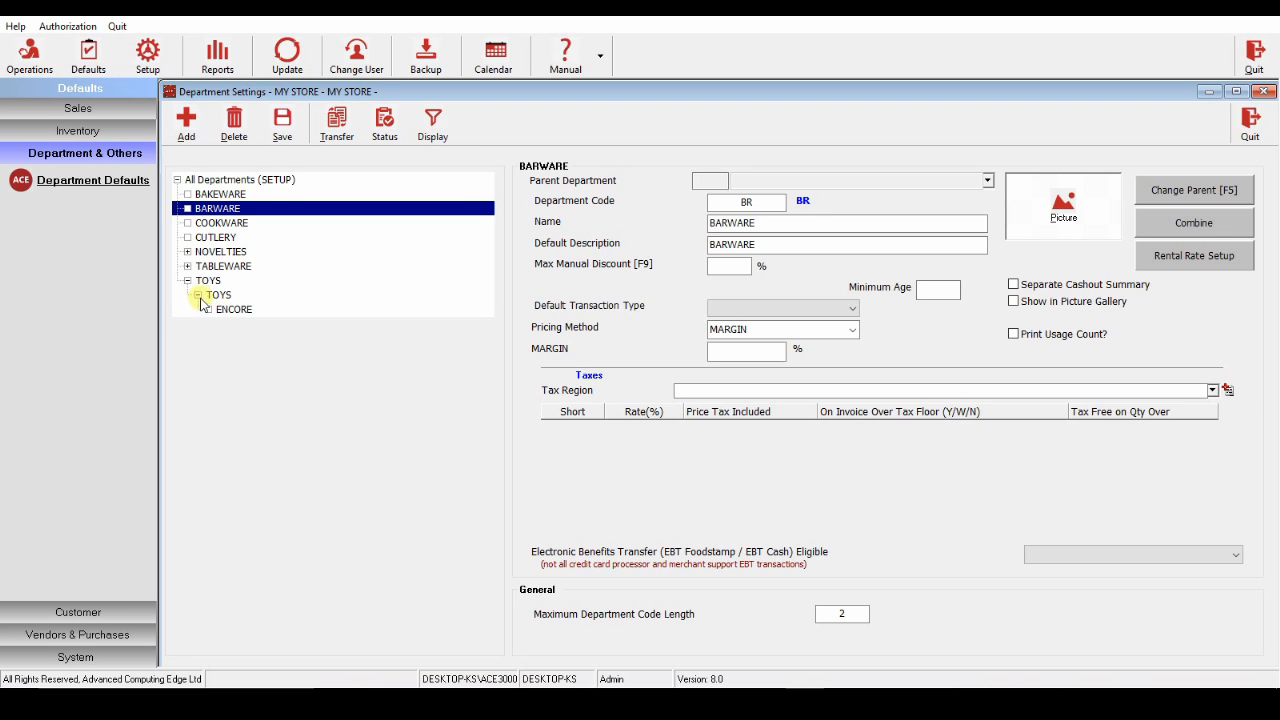
{"action": "left_click", "coordinate": [226, 311]}
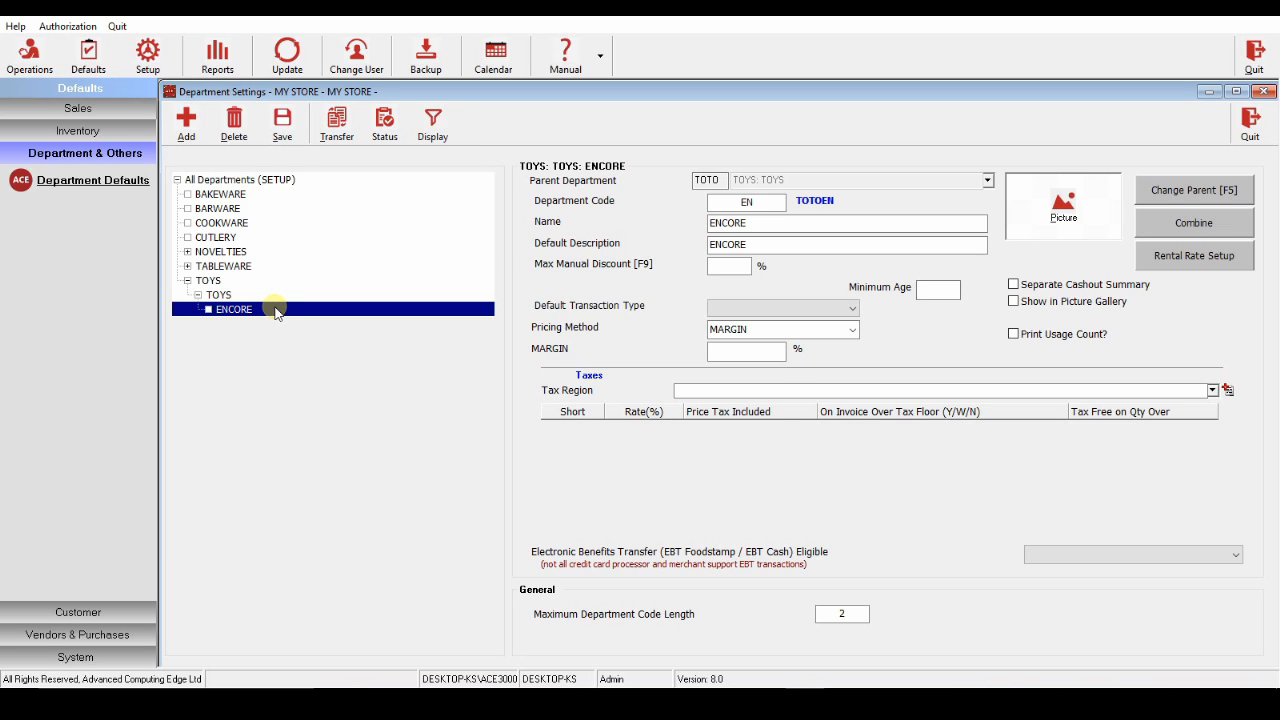
{"action": "left_click", "coordinate": [228, 128]}
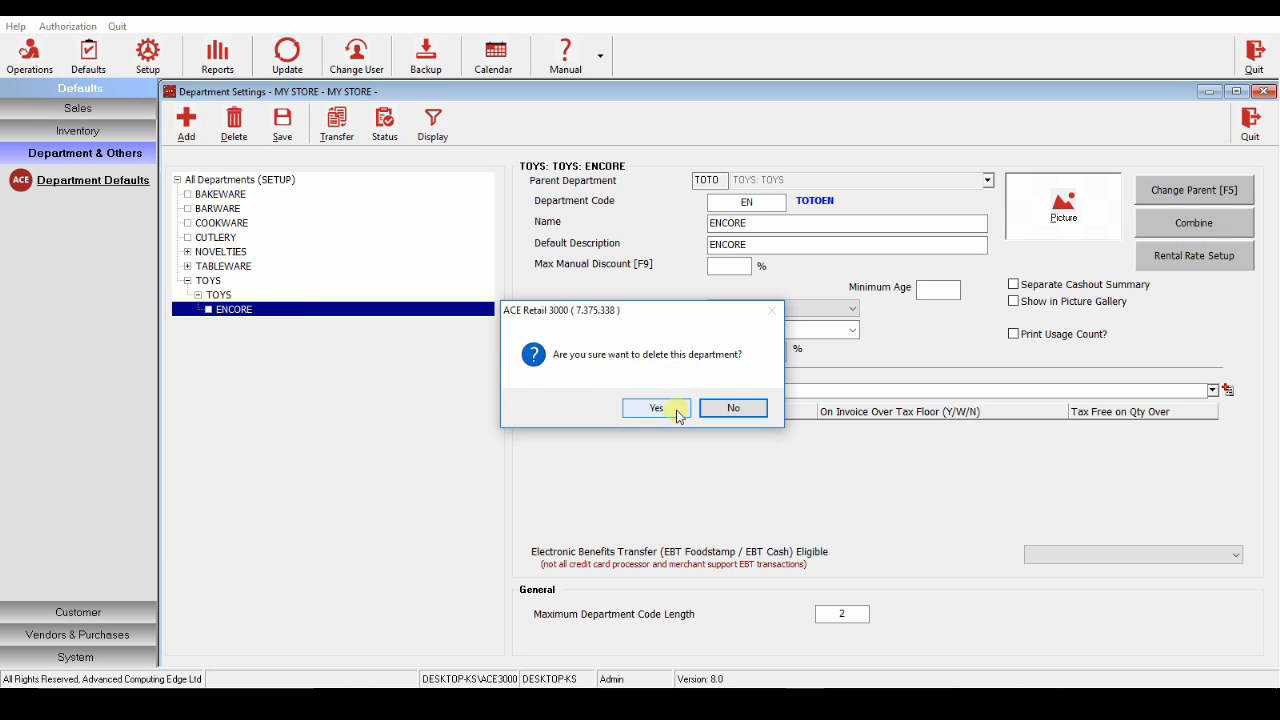
{"action": "left_click", "coordinate": [655, 410]}
{"action": "left_click", "coordinate": [700, 408]}
{"action": "type", "text": "no"}
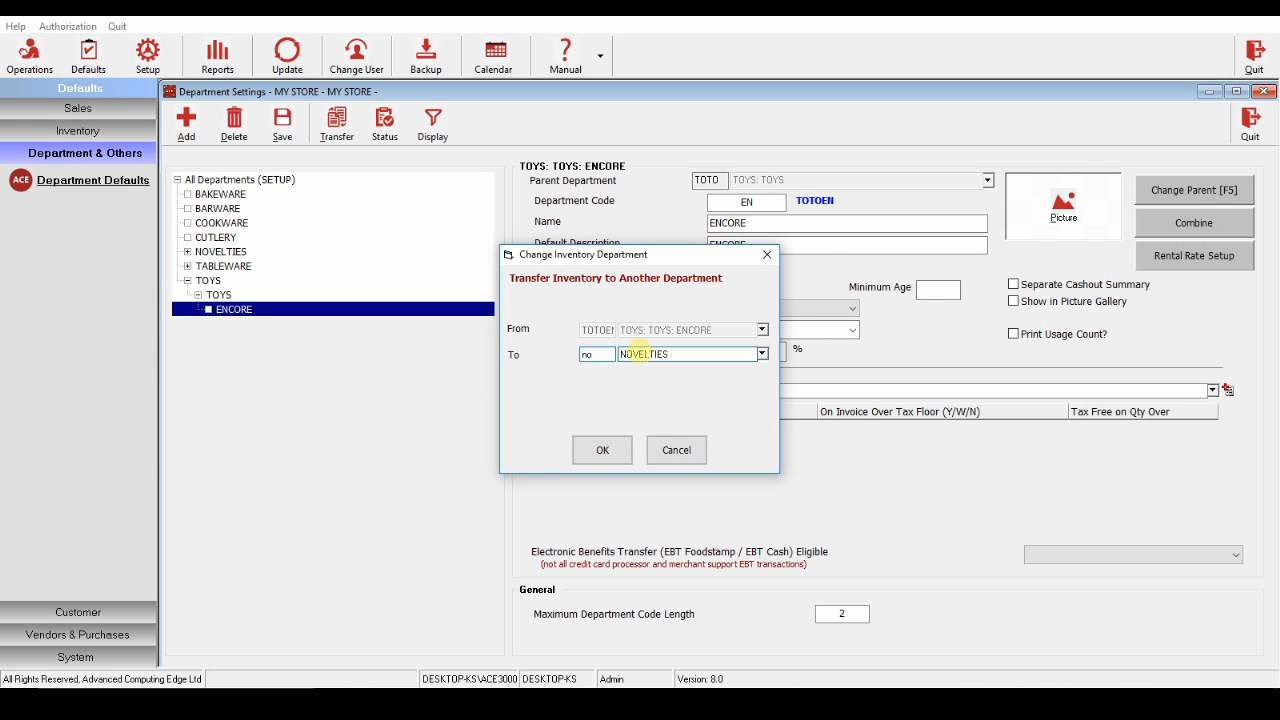
{"action": "left_click", "coordinate": [602, 450]}
{"action": "left_click", "coordinate": [606, 411]}
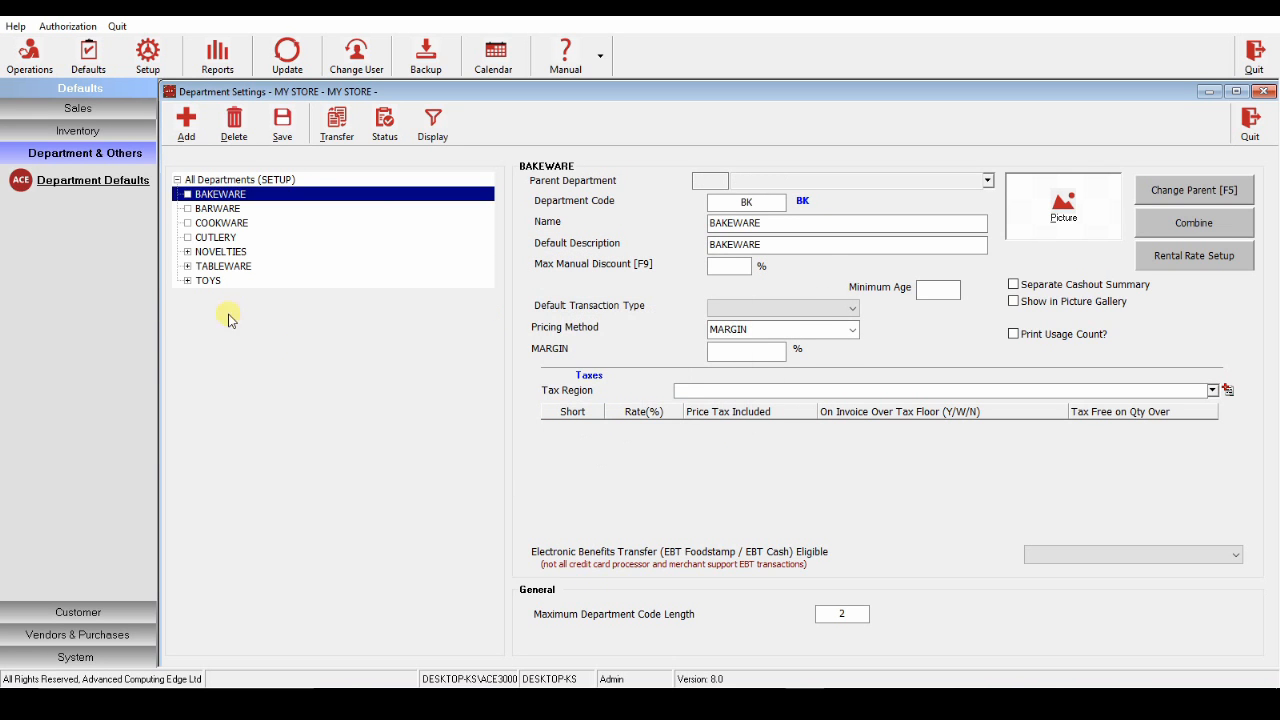
Delete the TOYS sub-department and its top-level parent department, TOYS.
{"action": "left_click", "coordinate": [218, 295]}
{"action": "left_click", "coordinate": [234, 122]}
{"action": "left_click", "coordinate": [653, 408]}
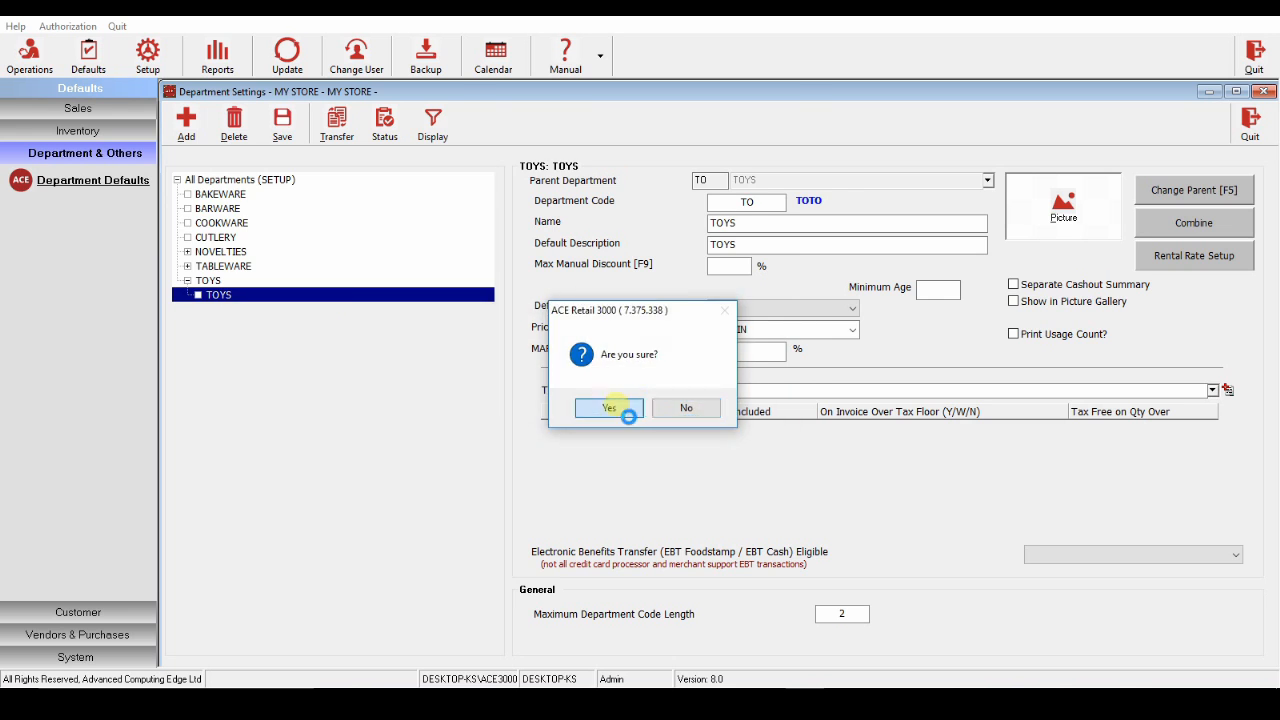
{"action": "left_click", "coordinate": [607, 409]}
{"action": "left_click", "coordinate": [234, 122]}
{"action": "left_click", "coordinate": [653, 408]}
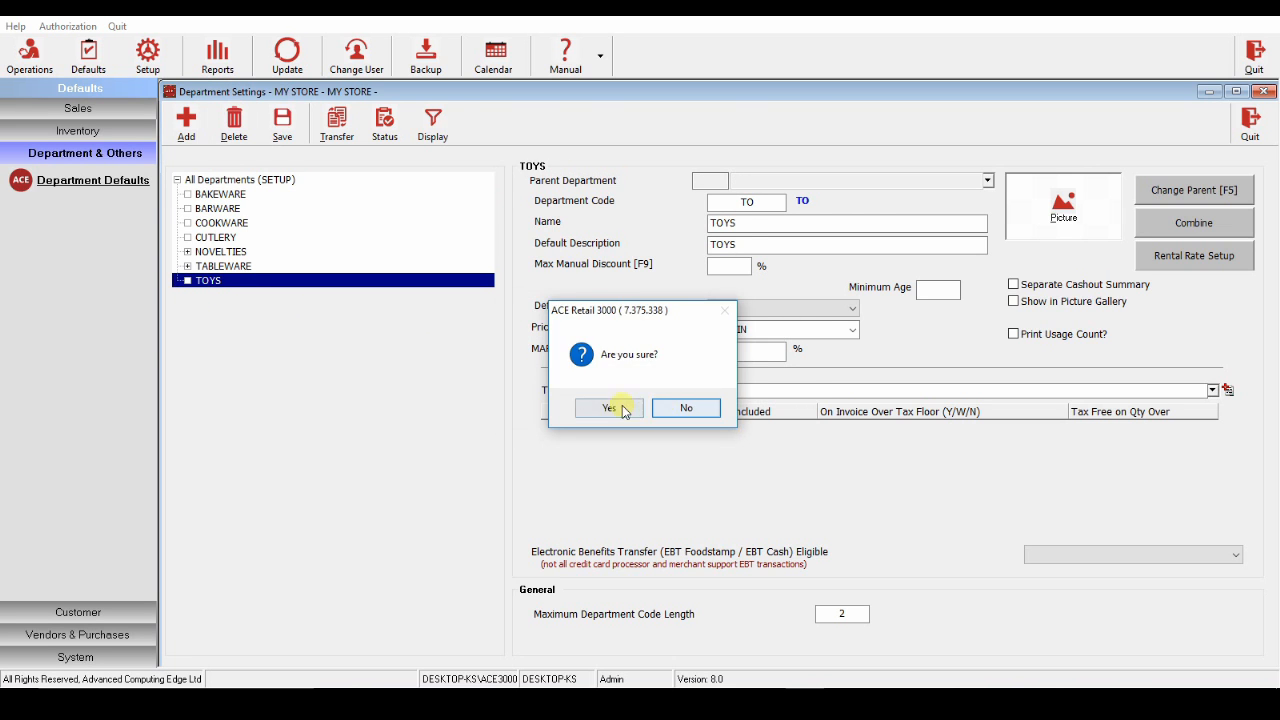
{"action": "left_click", "coordinate": [612, 409]}
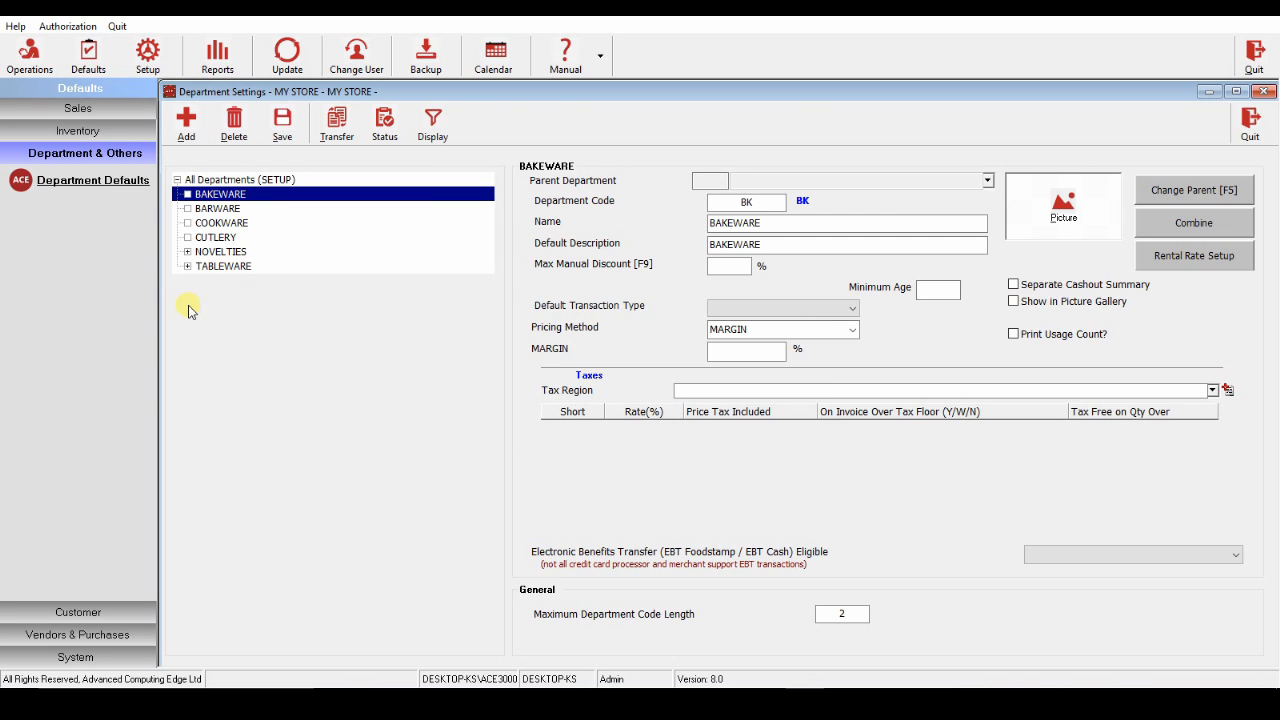
Delete the NOVELTIES sub-department, transferring its inventory to the top-level NOVELTIES department (code NO), and close the department settings.
{"action": "left_click", "coordinate": [186, 252]}
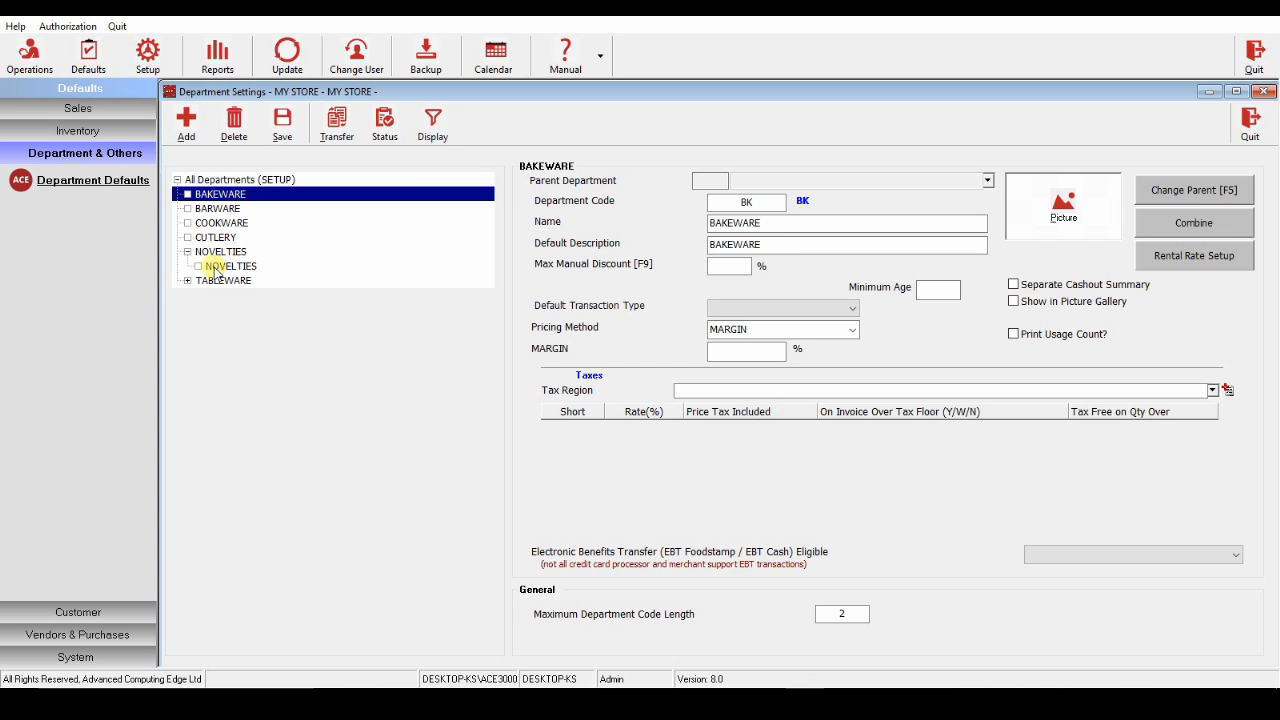
{"action": "left_click", "coordinate": [214, 267]}
{"action": "left_click", "coordinate": [234, 122]}
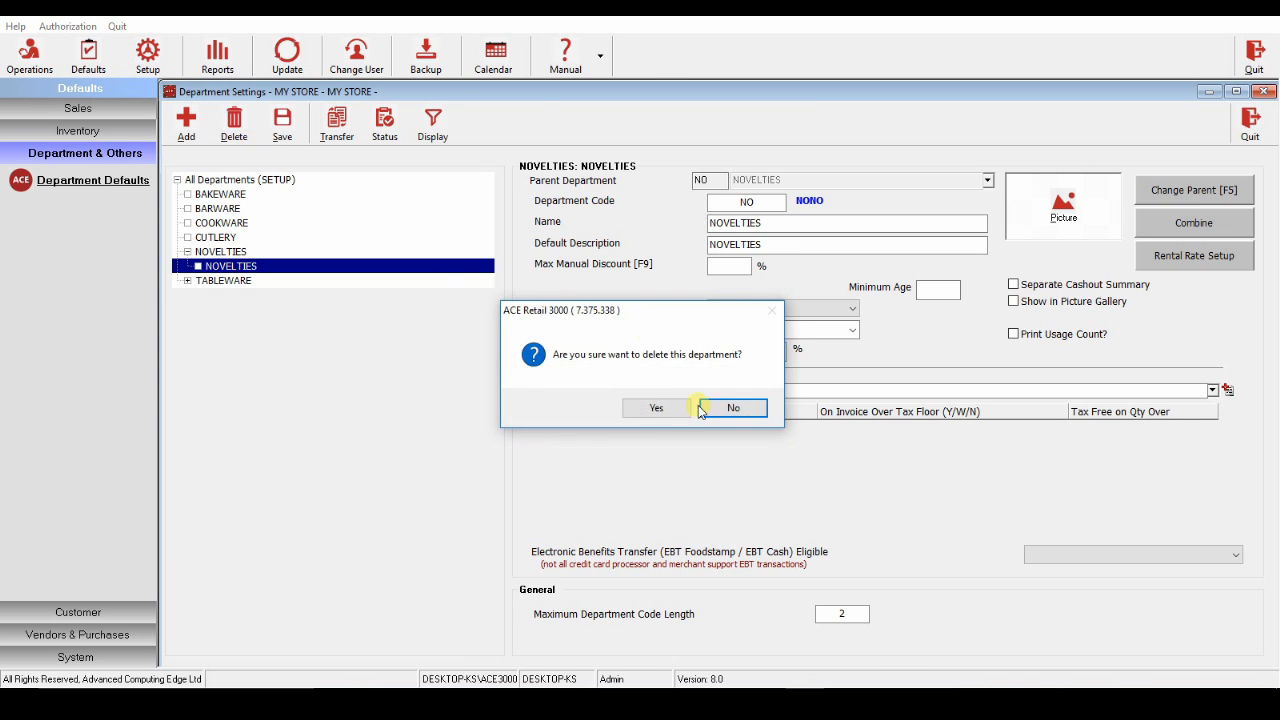
{"action": "left_click", "coordinate": [686, 408]}
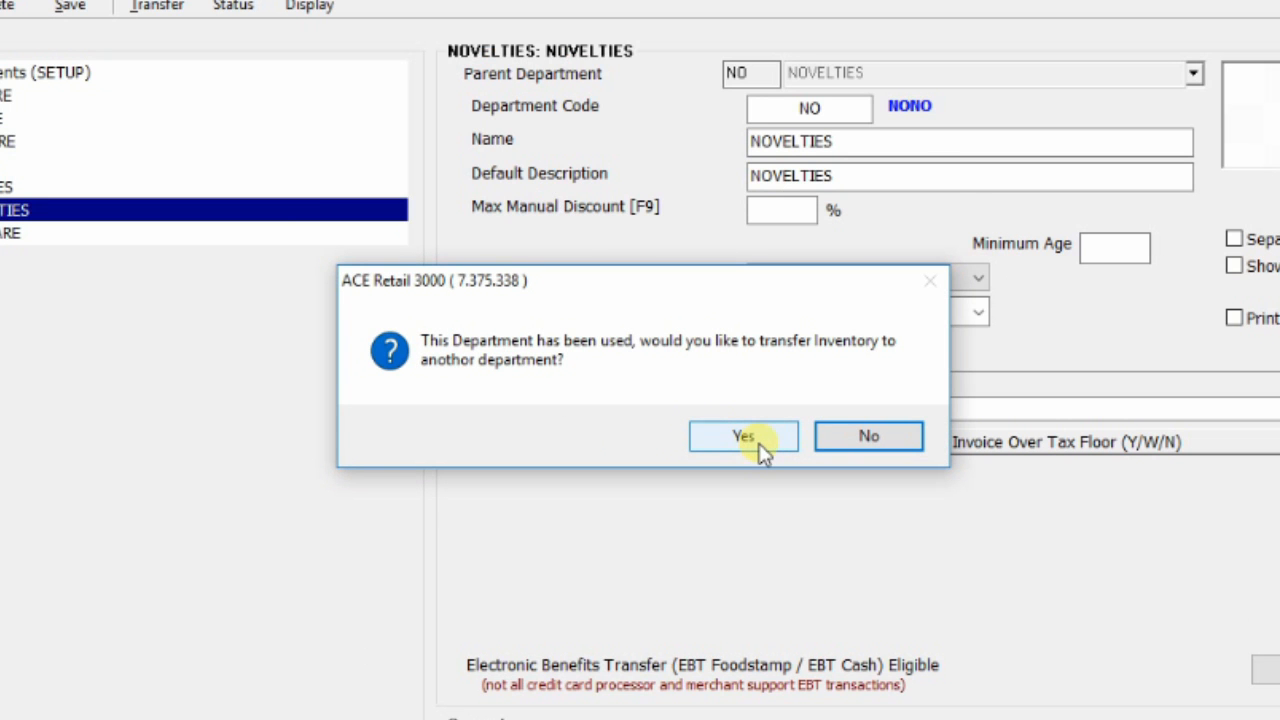
{"action": "left_click", "coordinate": [743, 437]}
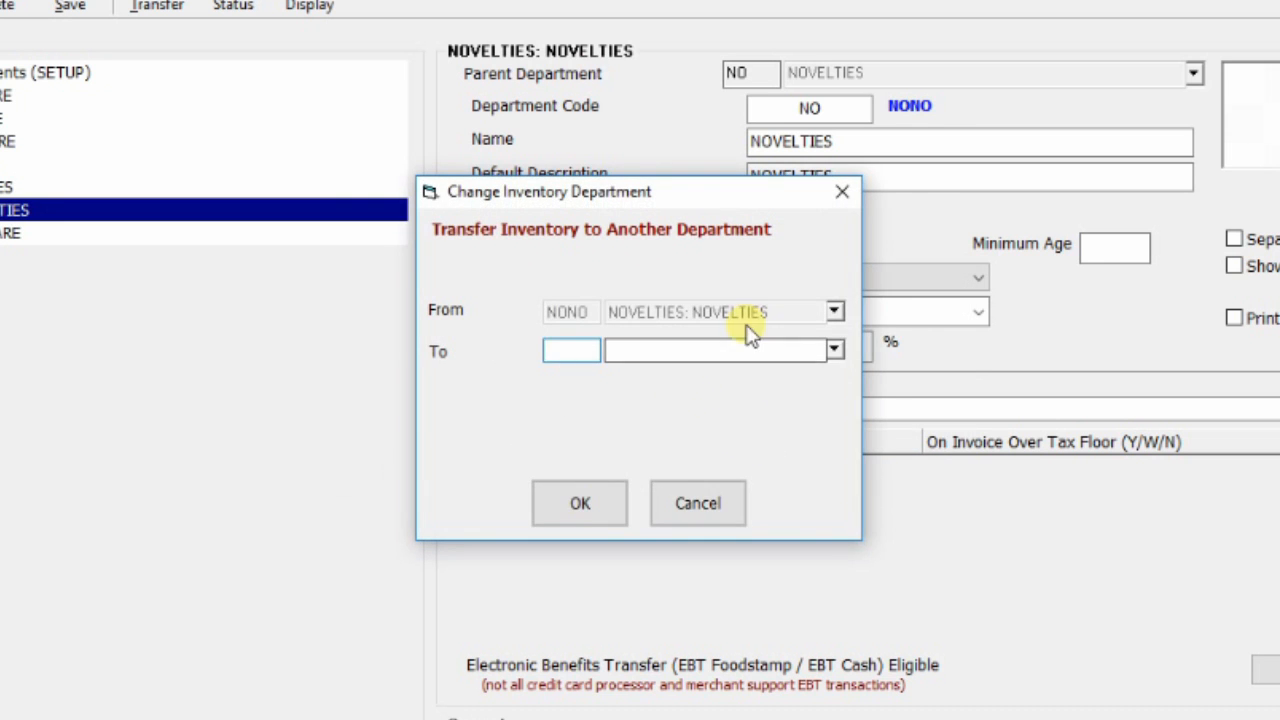
{"action": "type", "text": "no"}
{"action": "key", "text": "Tab"}
{"action": "left_click", "coordinate": [580, 503]}
{"action": "left_click", "coordinate": [605, 447]}
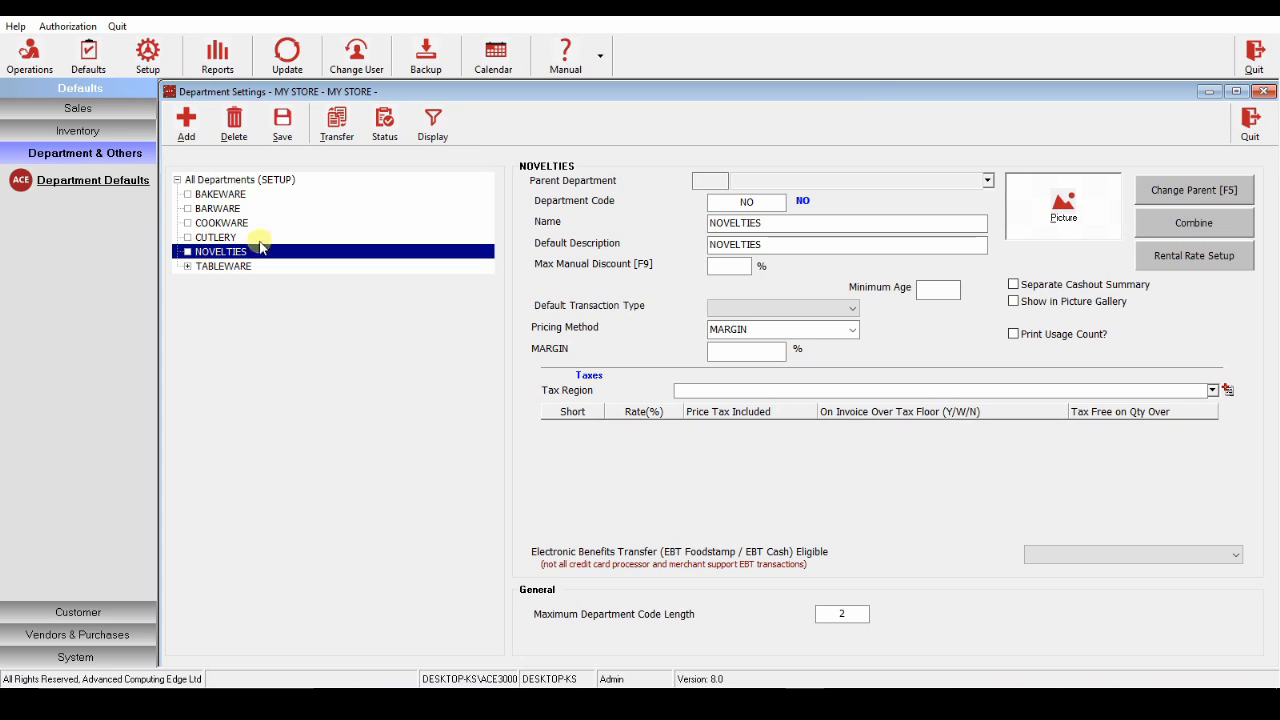
{"action": "left_click", "coordinate": [1249, 124]}
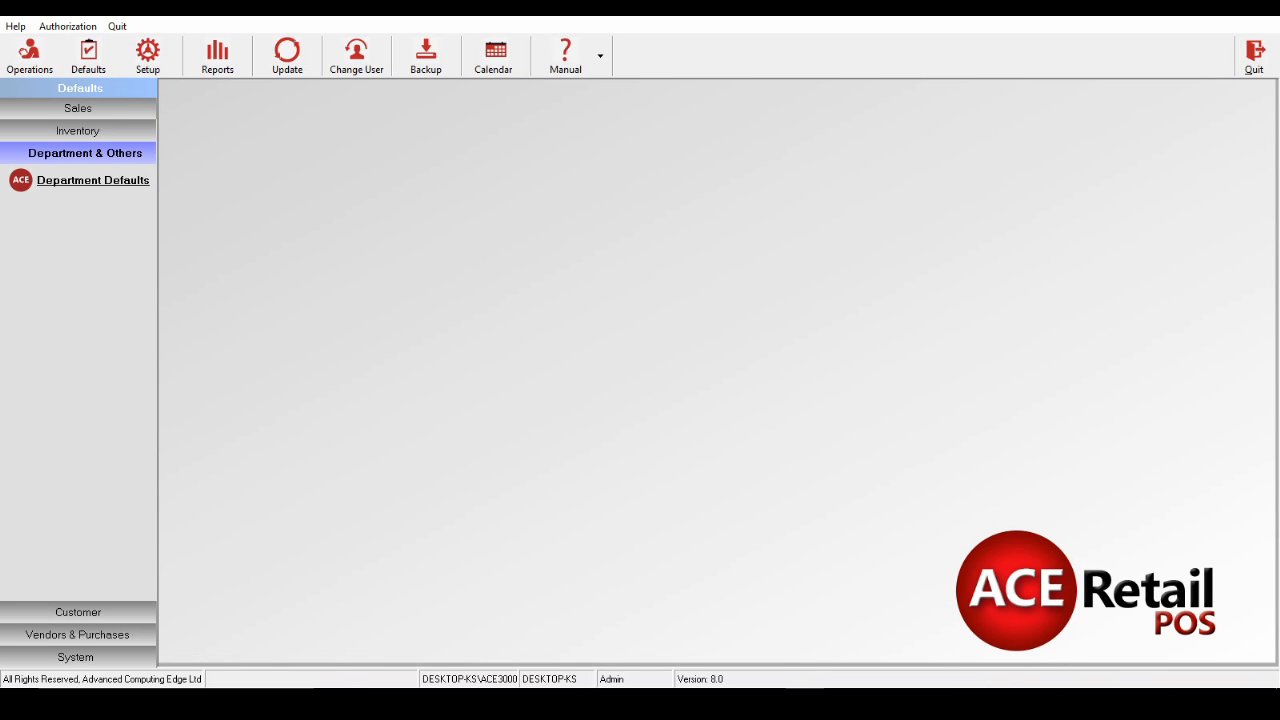
Open the inventory worksheet from Operations and list all items of the vendor ENCORE.
{"action": "left_click", "coordinate": [20, 48]}
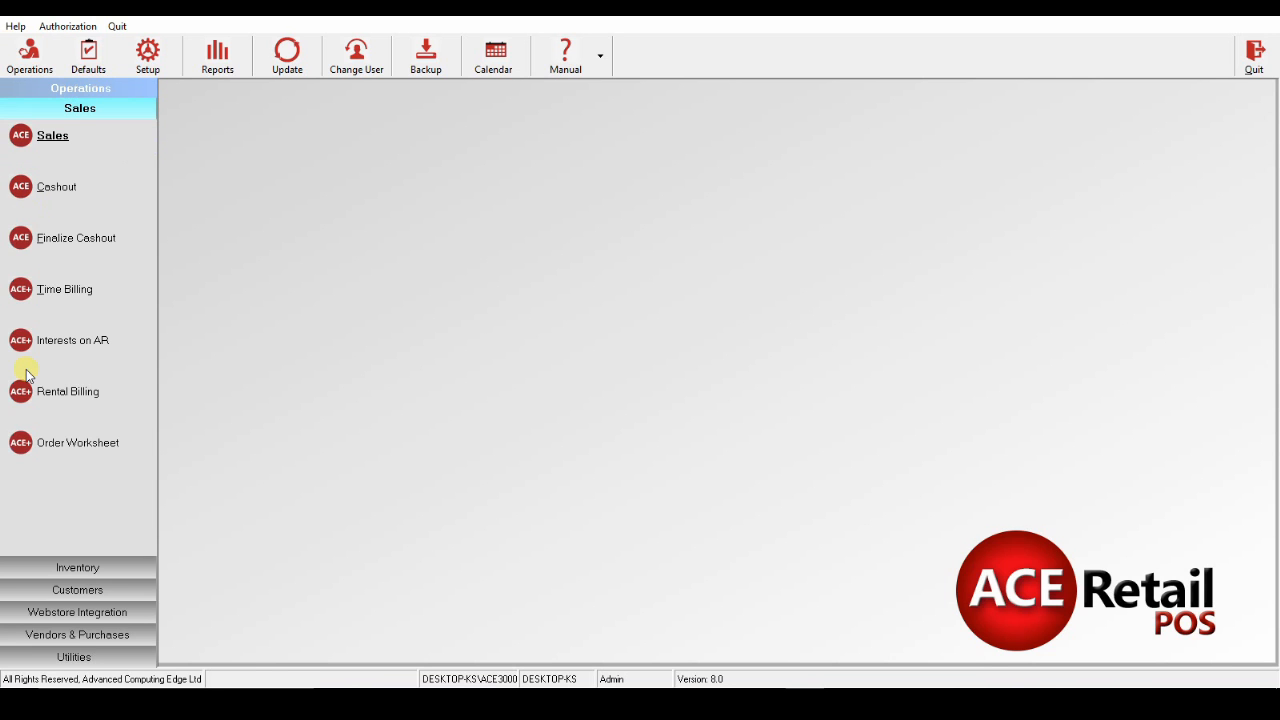
{"action": "left_click", "coordinate": [62, 567]}
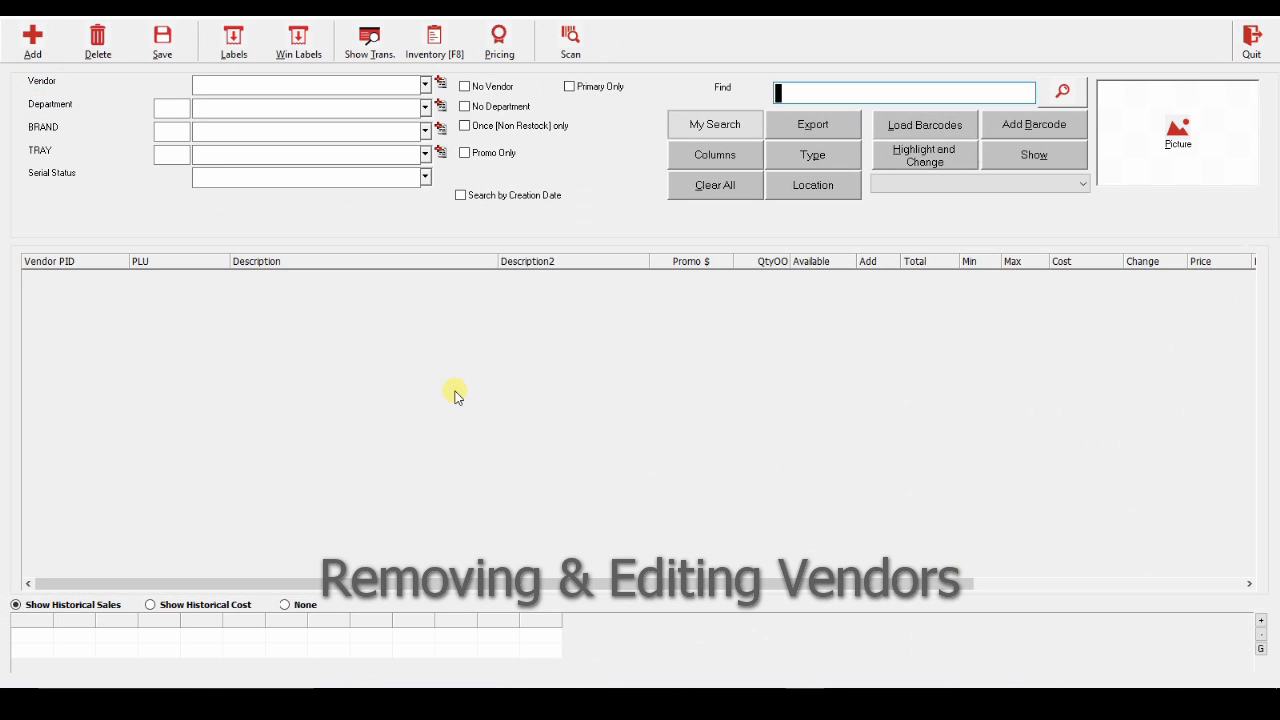
{"action": "left_click", "coordinate": [426, 85]}
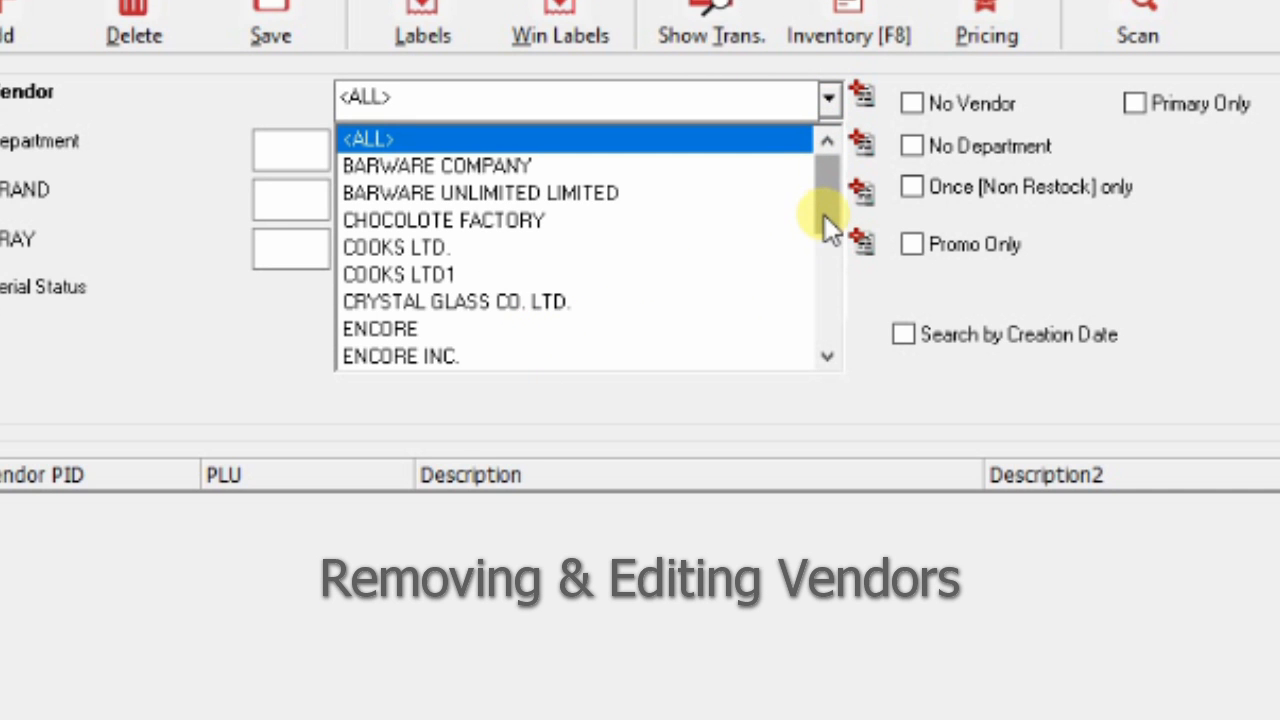
{"action": "left_click_drag", "start_coordinate": [824, 215], "coordinate": [821, 242]}
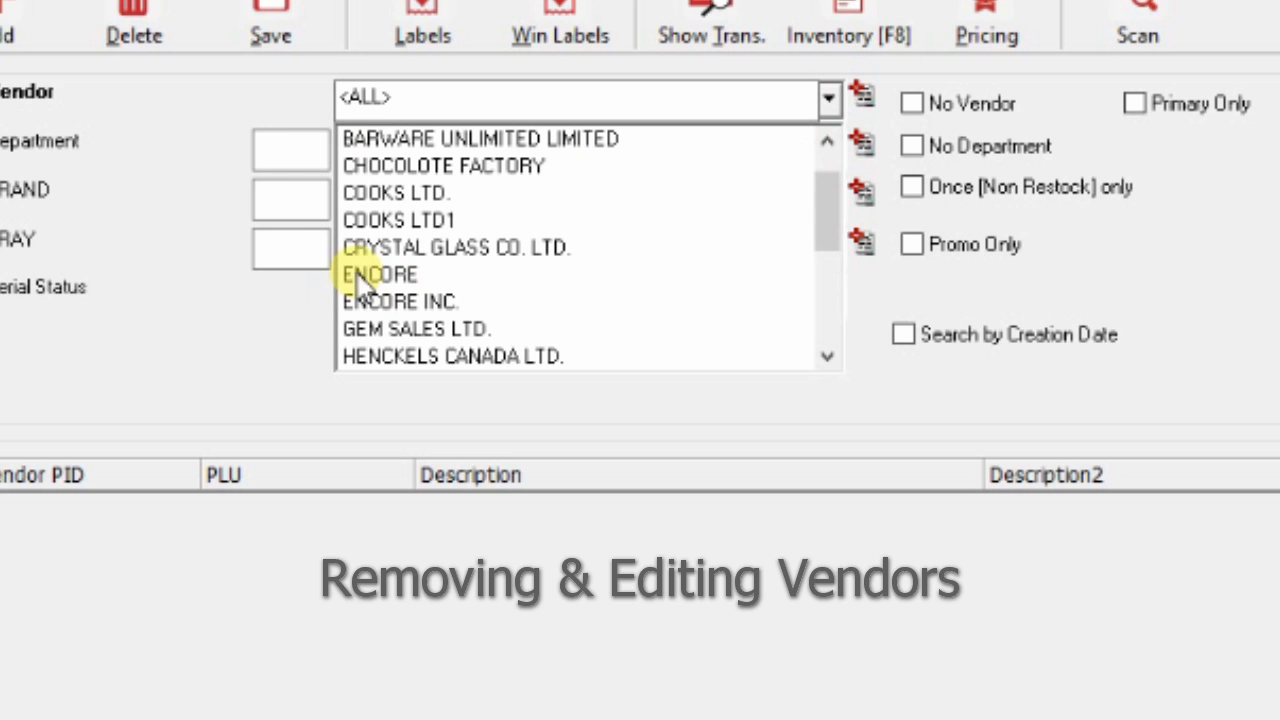
{"action": "scroll", "coordinate": [340, 300], "scroll_direction": "up", "scroll_amount": 1}
{"action": "left_click", "coordinate": [215, 193]}
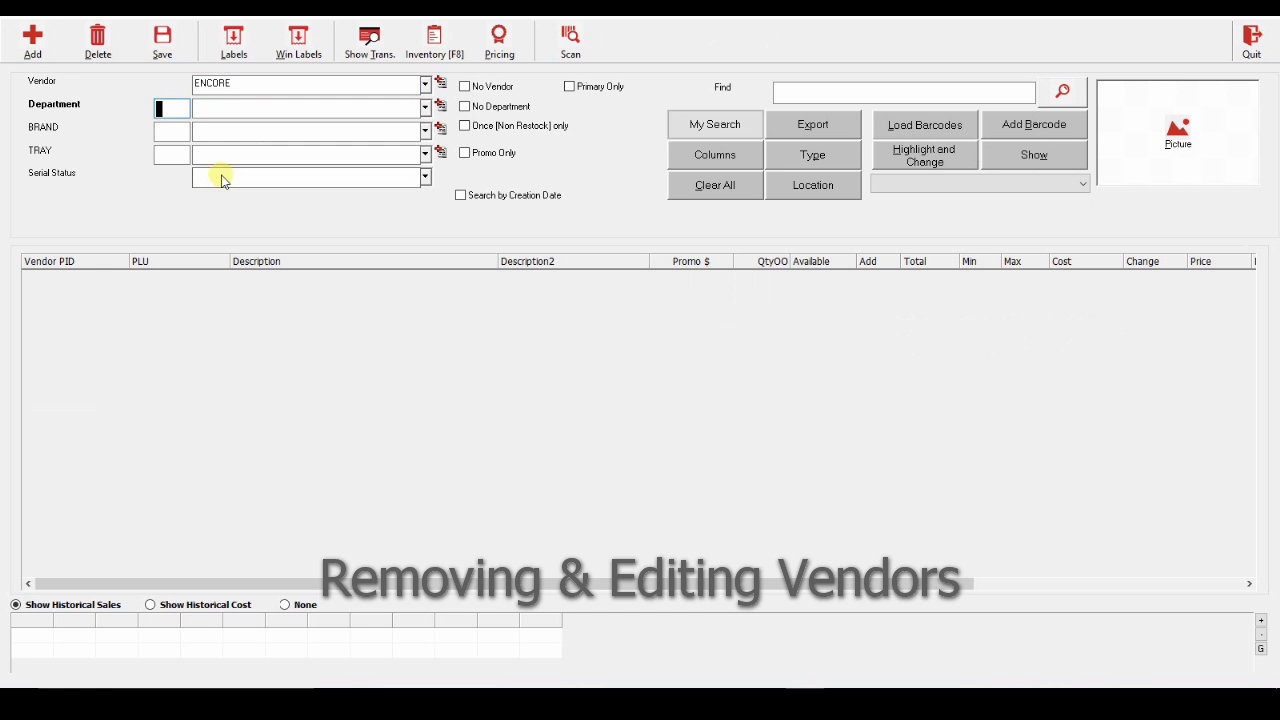
{"action": "left_click", "coordinate": [788, 92]}
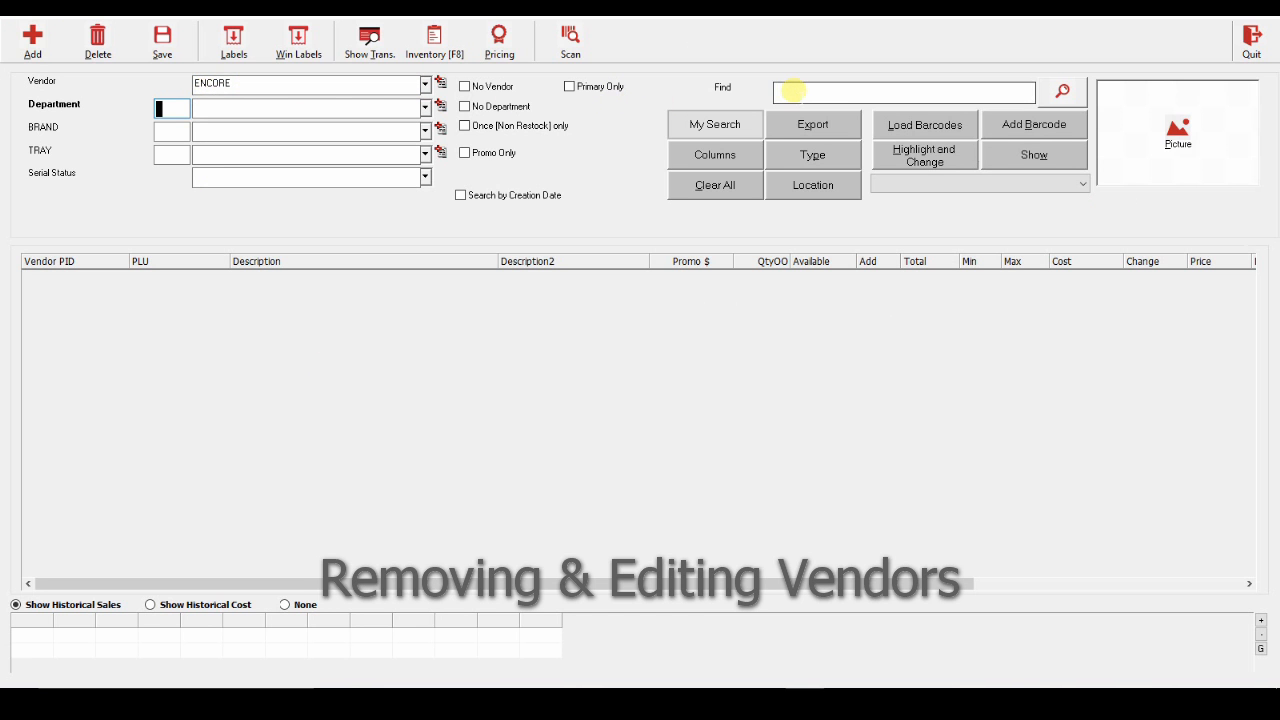
{"action": "key", "text": "Return"}
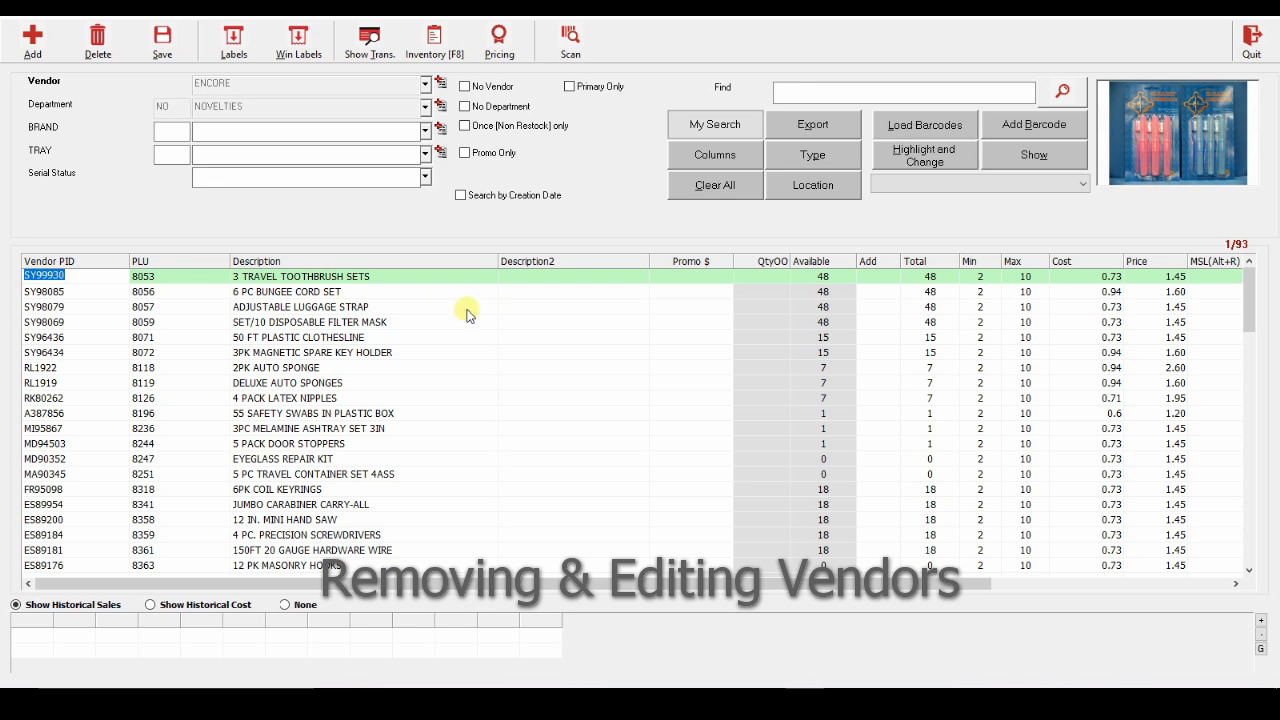
Change the vendor of all listed ENCORE items to ENCORE INC. with Highlight and Change, and save the worksheet.
{"action": "left_click", "coordinate": [338, 277]}
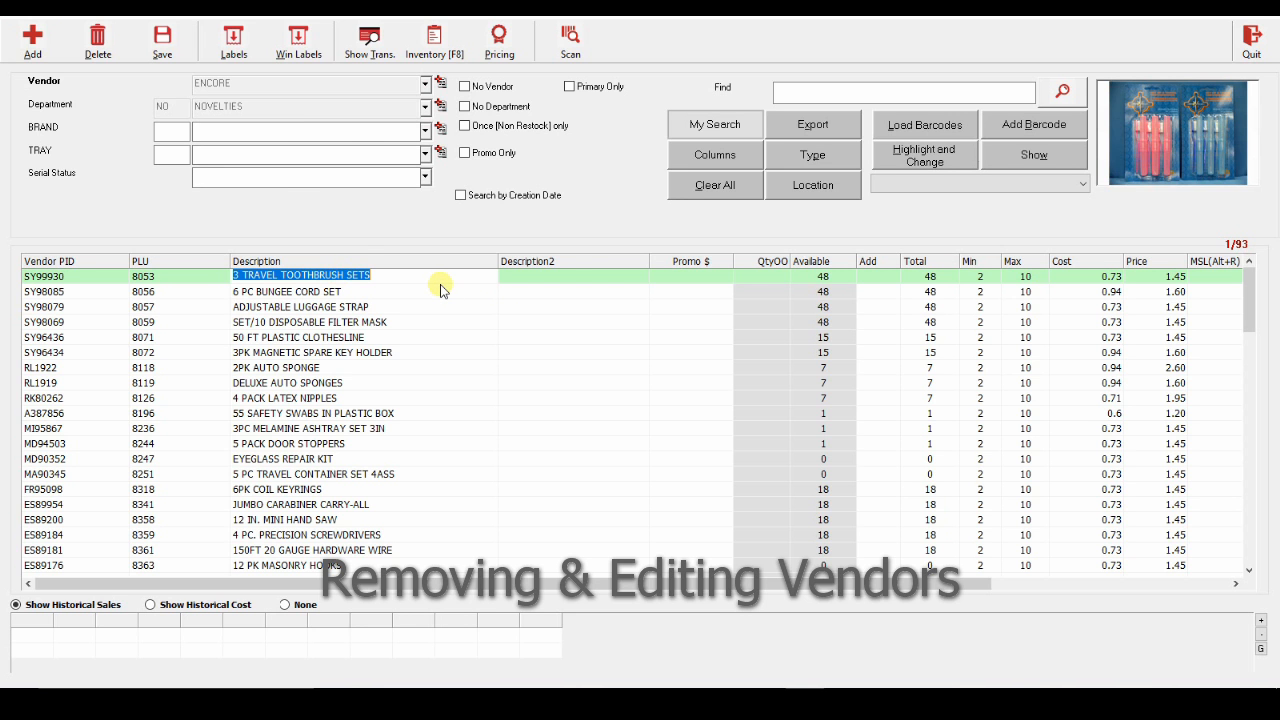
{"action": "key", "text": "shift+Down"}
{"action": "key", "text": "shift+Down"}
{"action": "key", "text": "shift+Down"}
{"action": "key", "text": "shift+Down"}
{"action": "key", "text": "shift+Down"}
{"action": "key", "text": "shift+Down"}
{"action": "key", "text": "shift+Down"}
{"action": "key", "text": "shift+Down"}
{"action": "key", "text": "shift+Down"}
{"action": "key", "text": "shift+Down"}
{"action": "key", "text": "shift+Down"}
{"action": "key", "text": "shift+Down"}
{"action": "key", "text": "shift+Down"}
{"action": "key", "text": "shift+Down"}
{"action": "key", "text": "shift+Down"}
{"action": "key", "text": "shift+Down"}
{"action": "key", "text": "shift+Down"}
{"action": "key", "text": "shift+Down"}
{"action": "key", "text": "shift+Down"}
{"action": "key", "text": "shift+Down"}
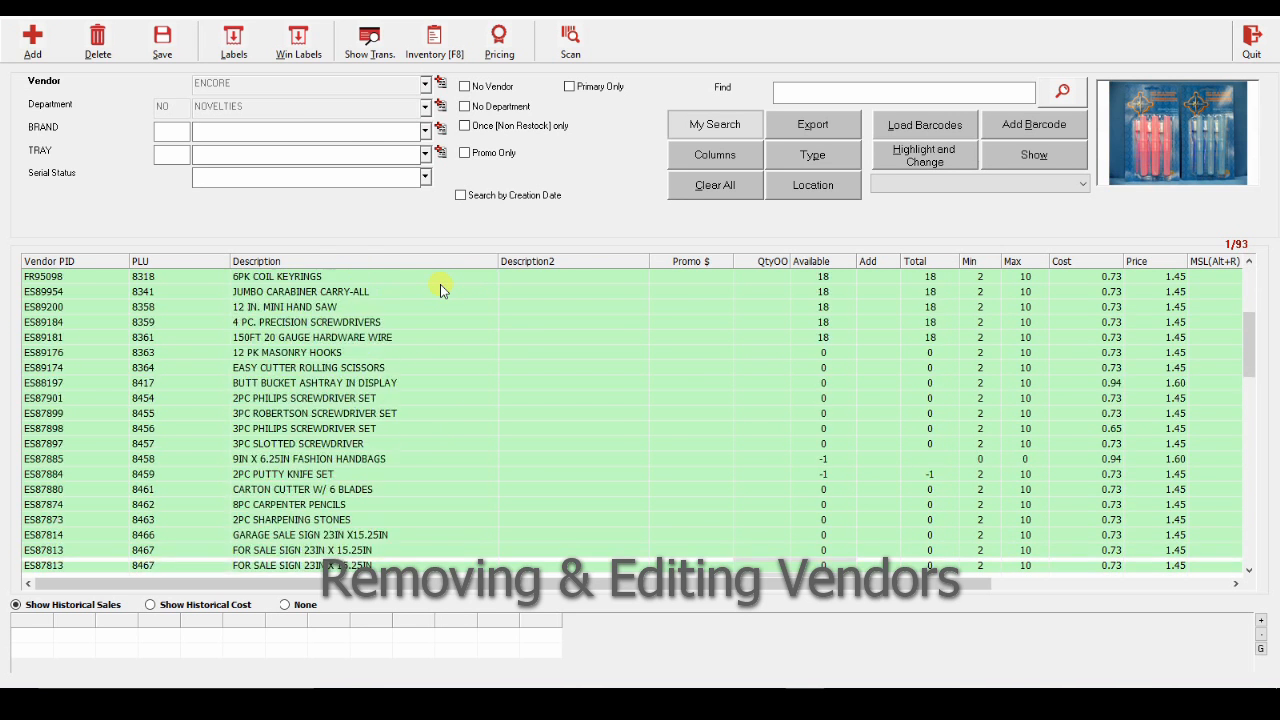
{"action": "key", "text": "shift+Down"}
{"action": "key", "text": "shift+Down"}
{"action": "key", "text": "shift+Down"}
{"action": "key", "text": "shift+Down"}
{"action": "key", "text": "shift+Down"}
{"action": "key", "text": "shift+Down"}
{"action": "key", "text": "shift+Down"}
{"action": "key", "text": "shift+Down"}
{"action": "key", "text": "shift+Down"}
{"action": "key", "text": "shift+Down"}
{"action": "key", "text": "shift+Down"}
{"action": "key", "text": "shift+Down"}
{"action": "key", "text": "shift+Down"}
{"action": "key", "text": "shift+Down"}
{"action": "key", "text": "shift+Down"}
{"action": "key", "text": "shift+Down"}
{"action": "key", "text": "shift+Down"}
{"action": "key", "text": "shift+Down"}
{"action": "key", "text": "shift+Down"}
{"action": "key", "text": "shift+Down"}
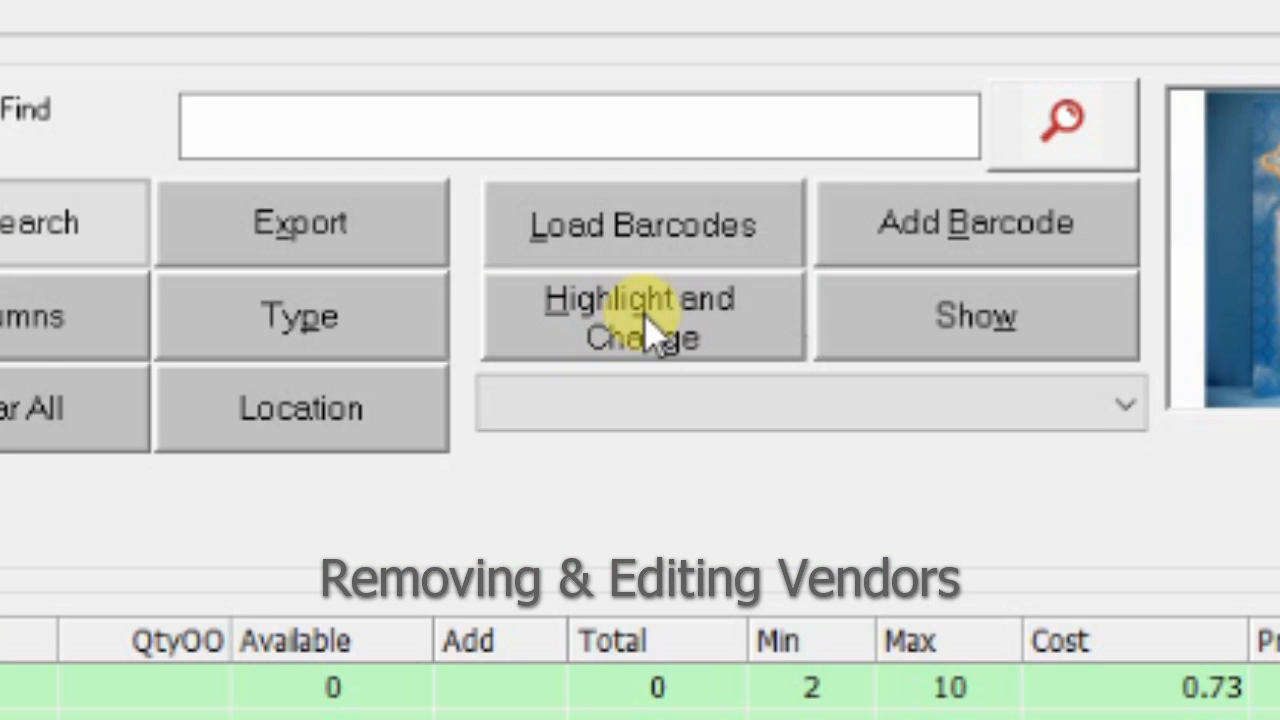
{"action": "left_click", "coordinate": [920, 163]}
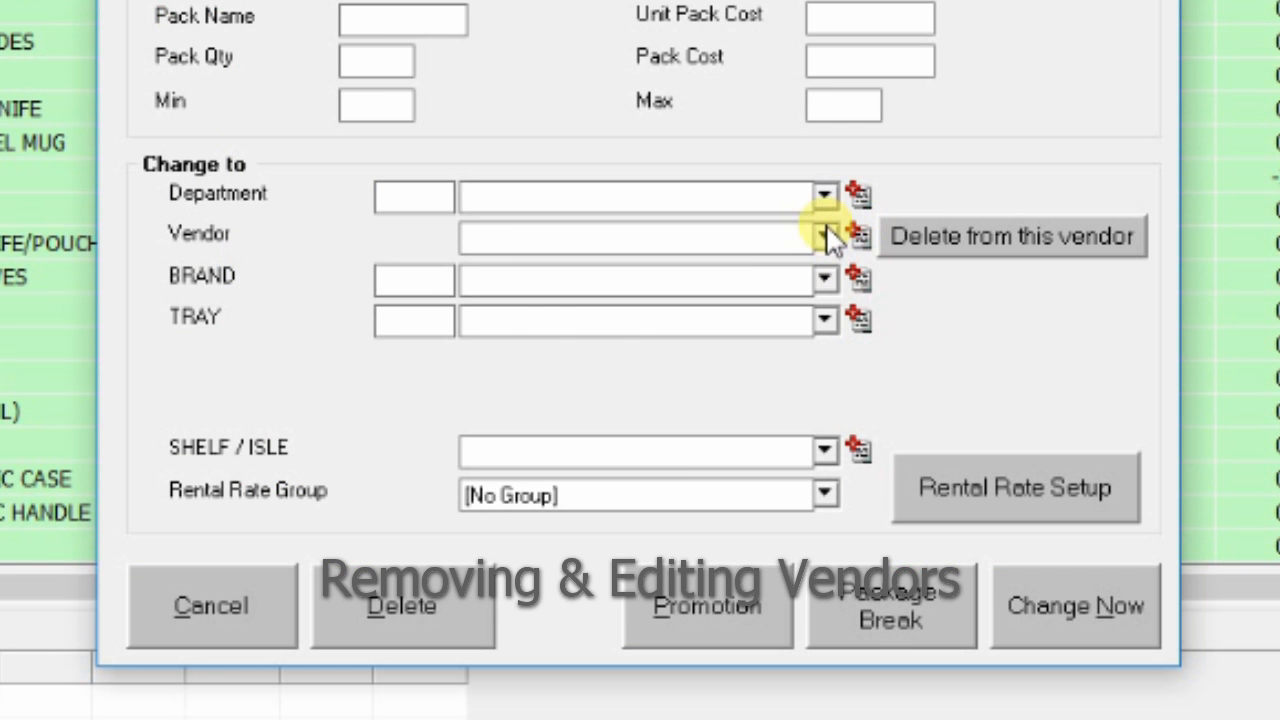
{"action": "left_click", "coordinate": [826, 238]}
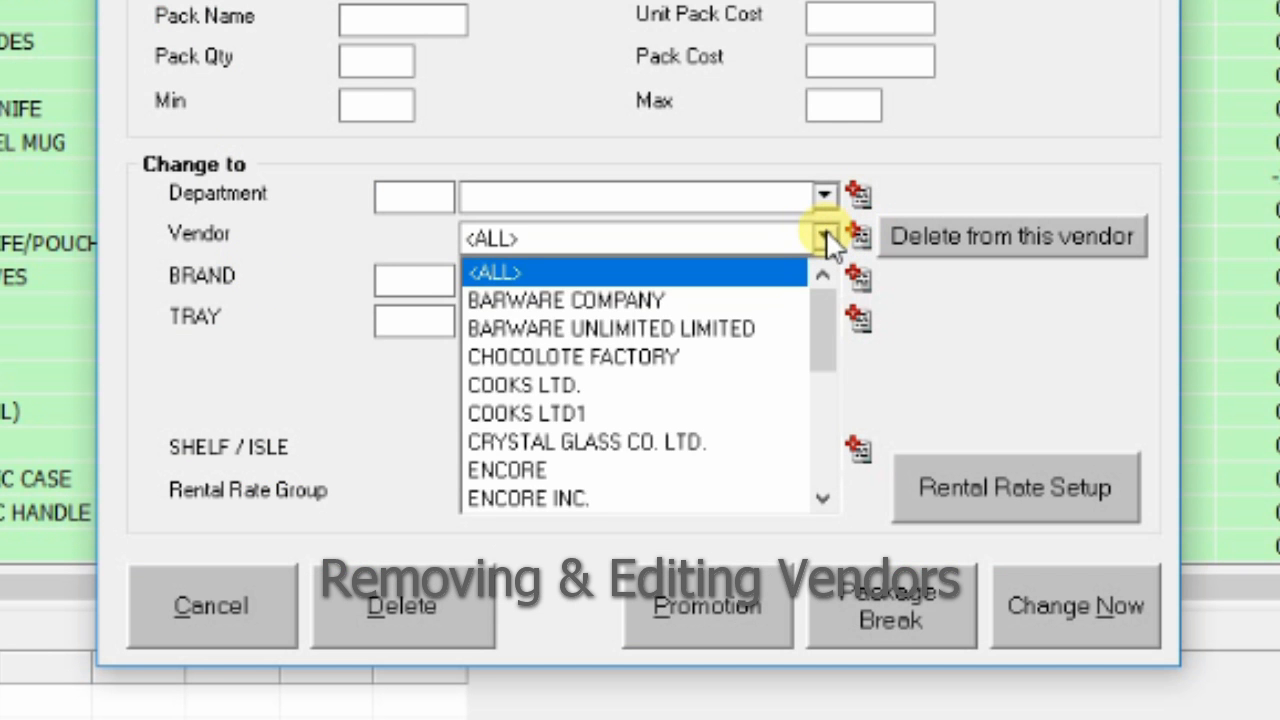
{"action": "left_click", "coordinate": [558, 503]}
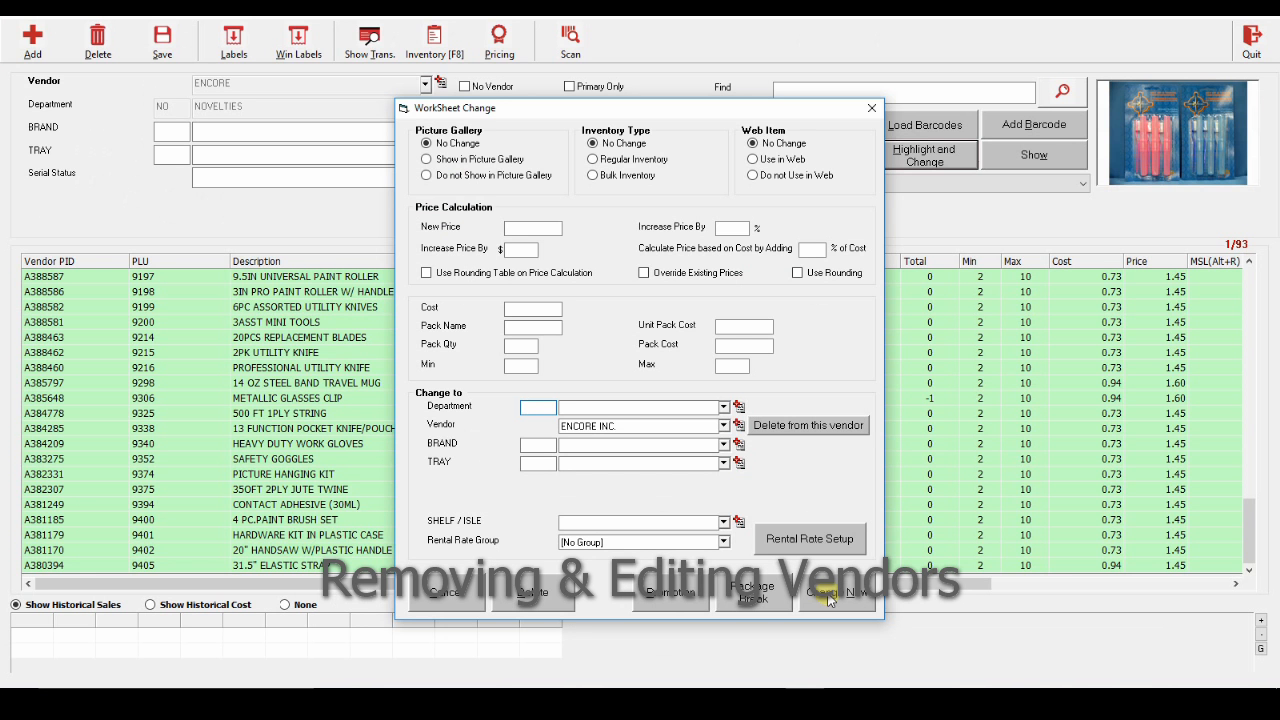
{"action": "left_click", "coordinate": [828, 596]}
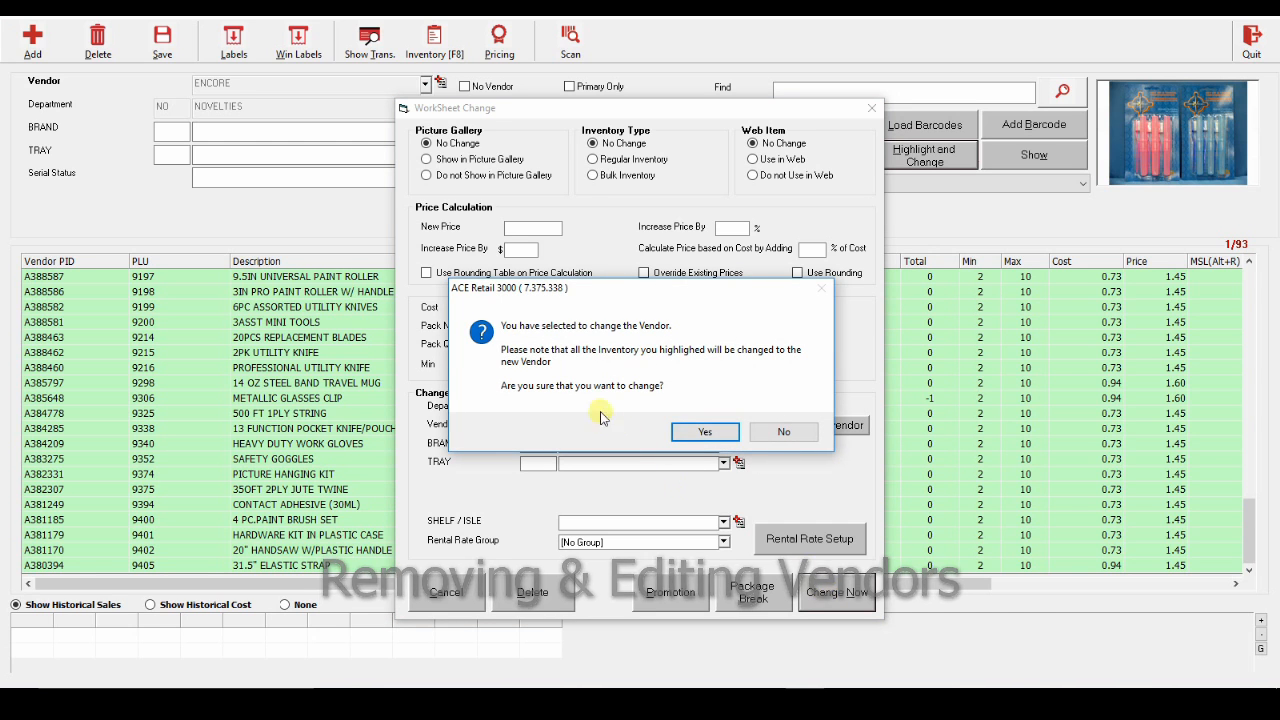
{"action": "left_click", "coordinate": [713, 434]}
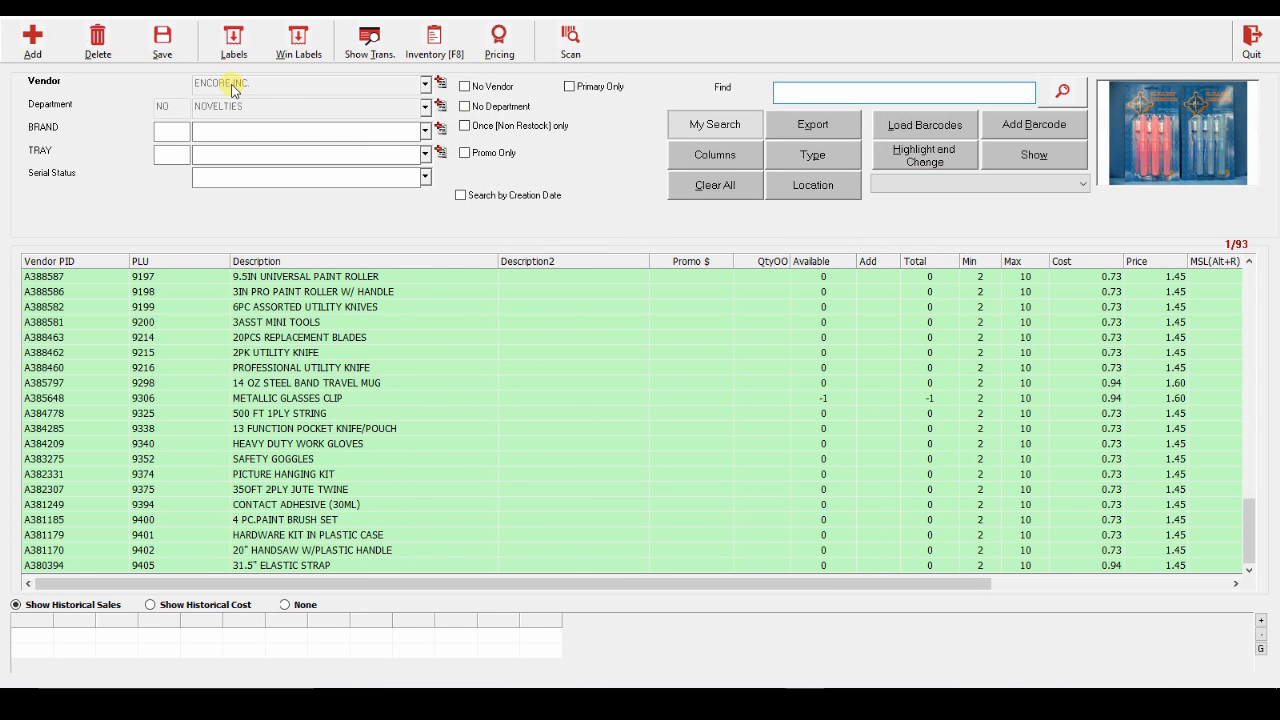
{"action": "left_click", "coordinate": [162, 42]}
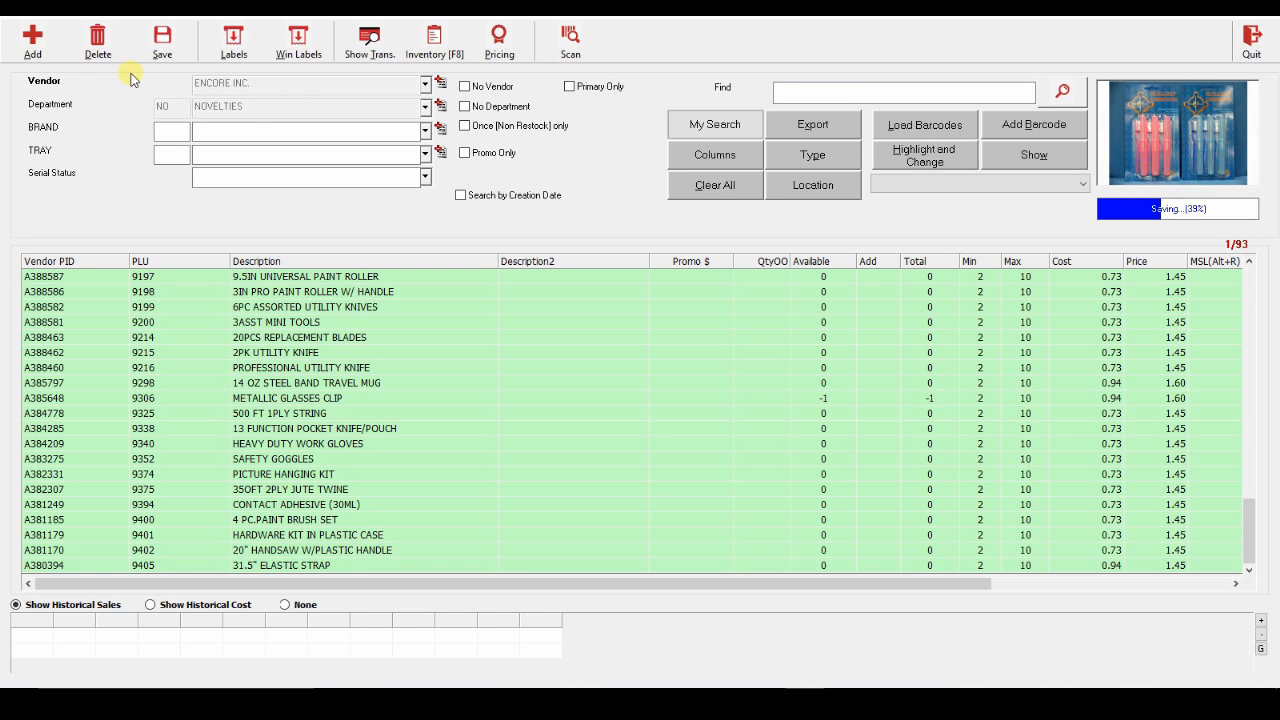
Clear the worksheet and search for any inventory still assigned to the vendor ENCORE.
{"action": "left_click", "coordinate": [731, 190]}
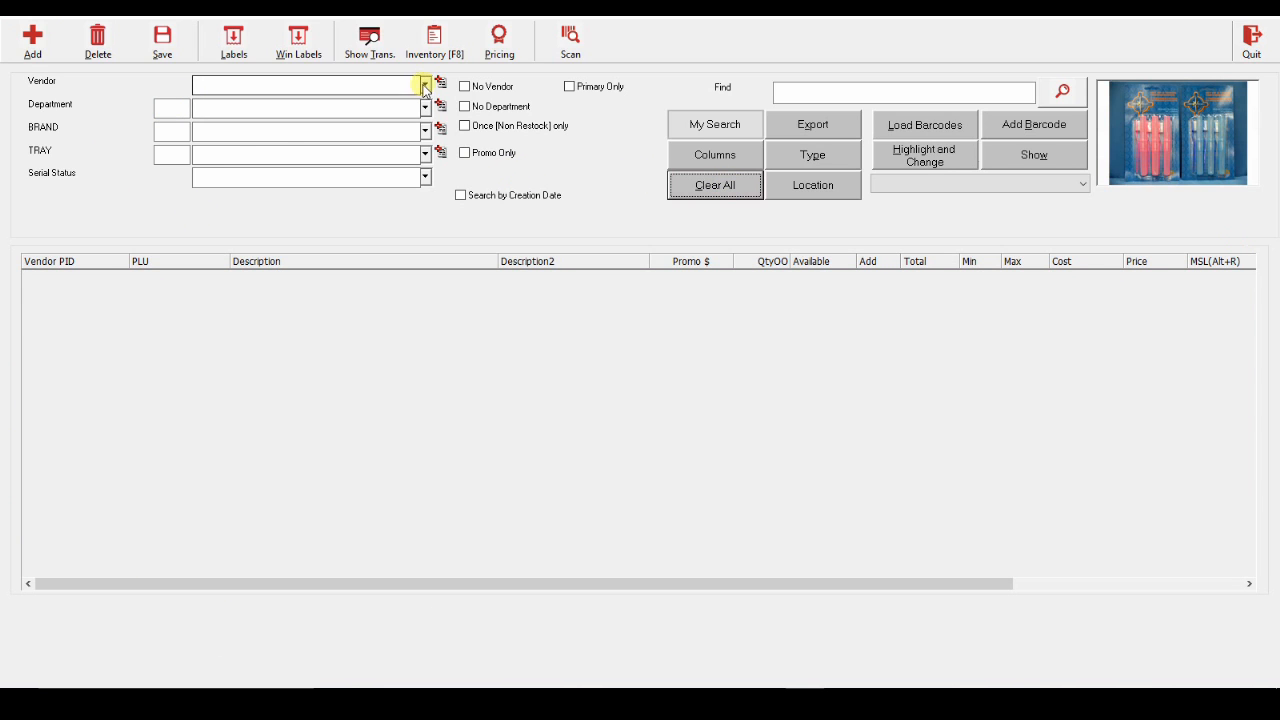
{"action": "left_click", "coordinate": [425, 85]}
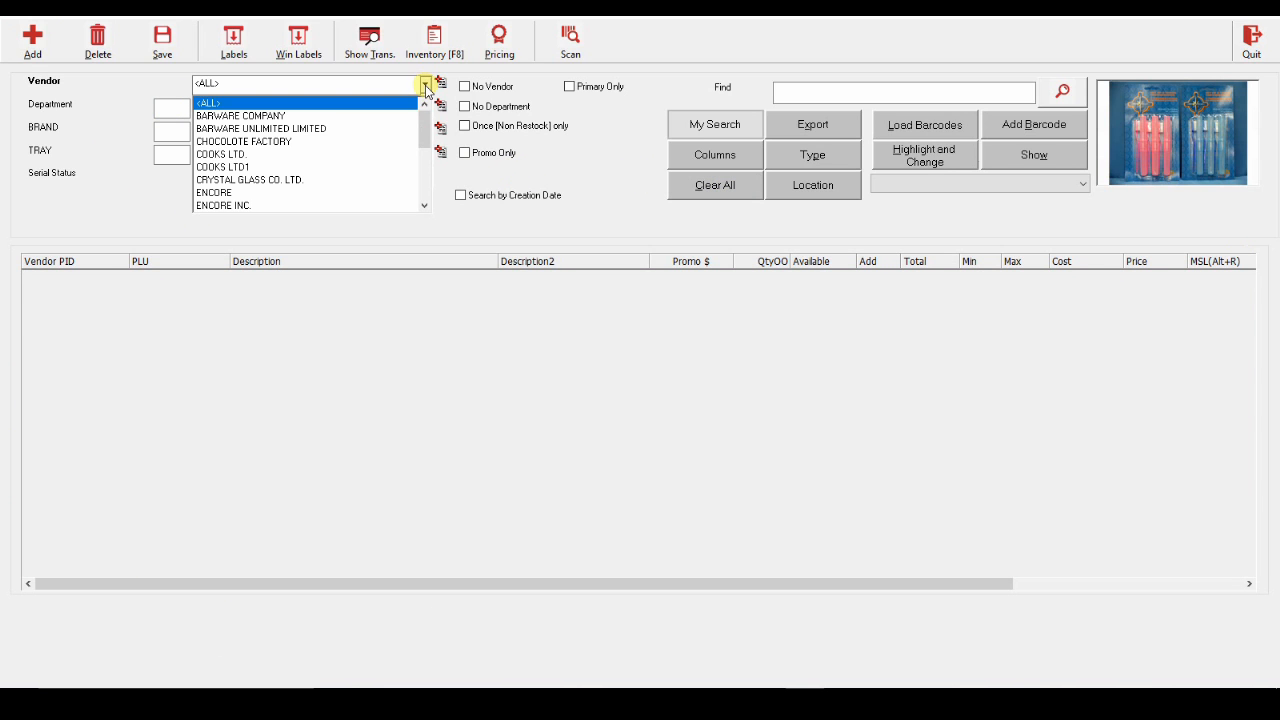
{"action": "left_click", "coordinate": [213, 194]}
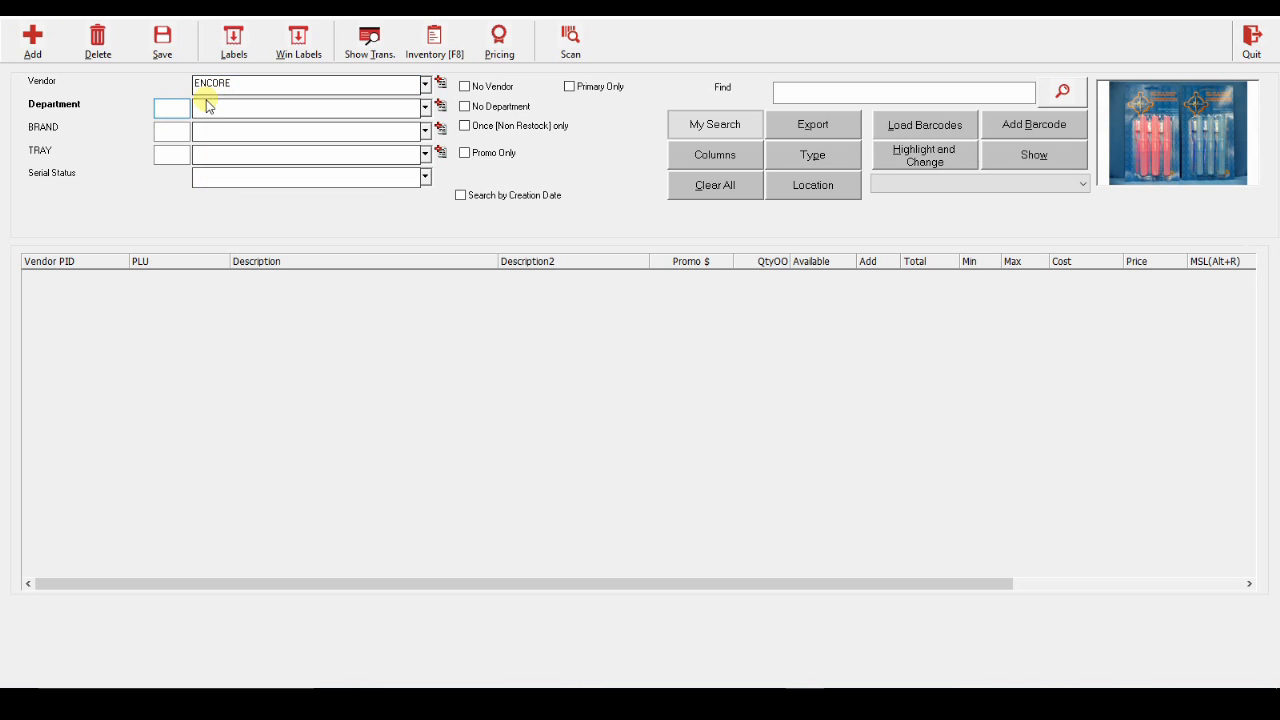
{"action": "left_click", "coordinate": [818, 93]}
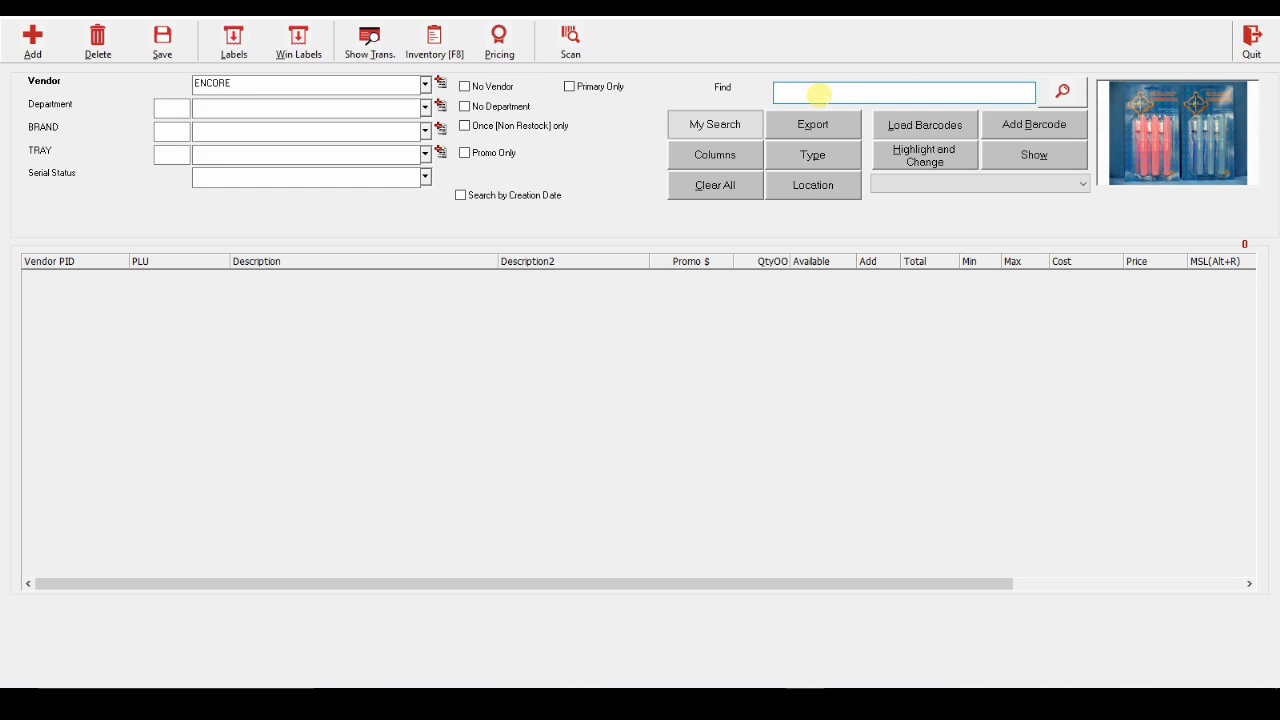
Search the inventory worksheet for items of the vendor ENCORE INC.
{"action": "left_click", "coordinate": [424, 84]}
{"action": "left_click", "coordinate": [251, 206]}
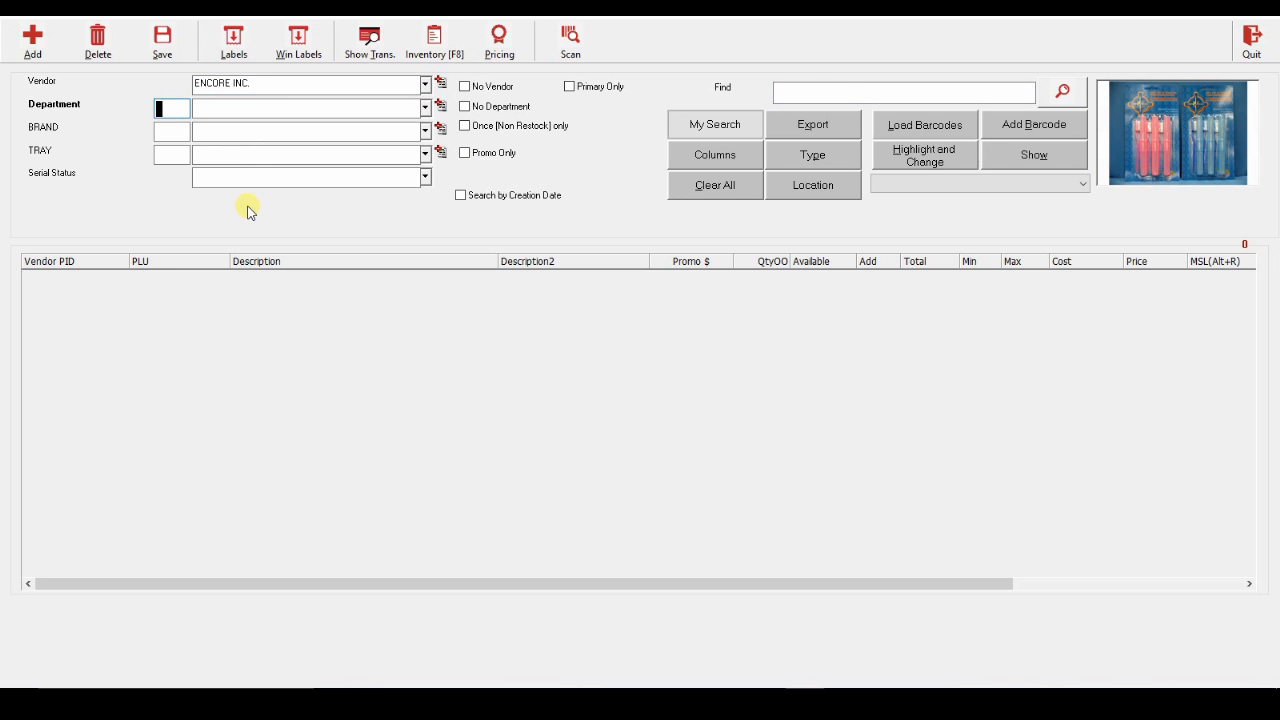
{"action": "left_click", "coordinate": [833, 93]}
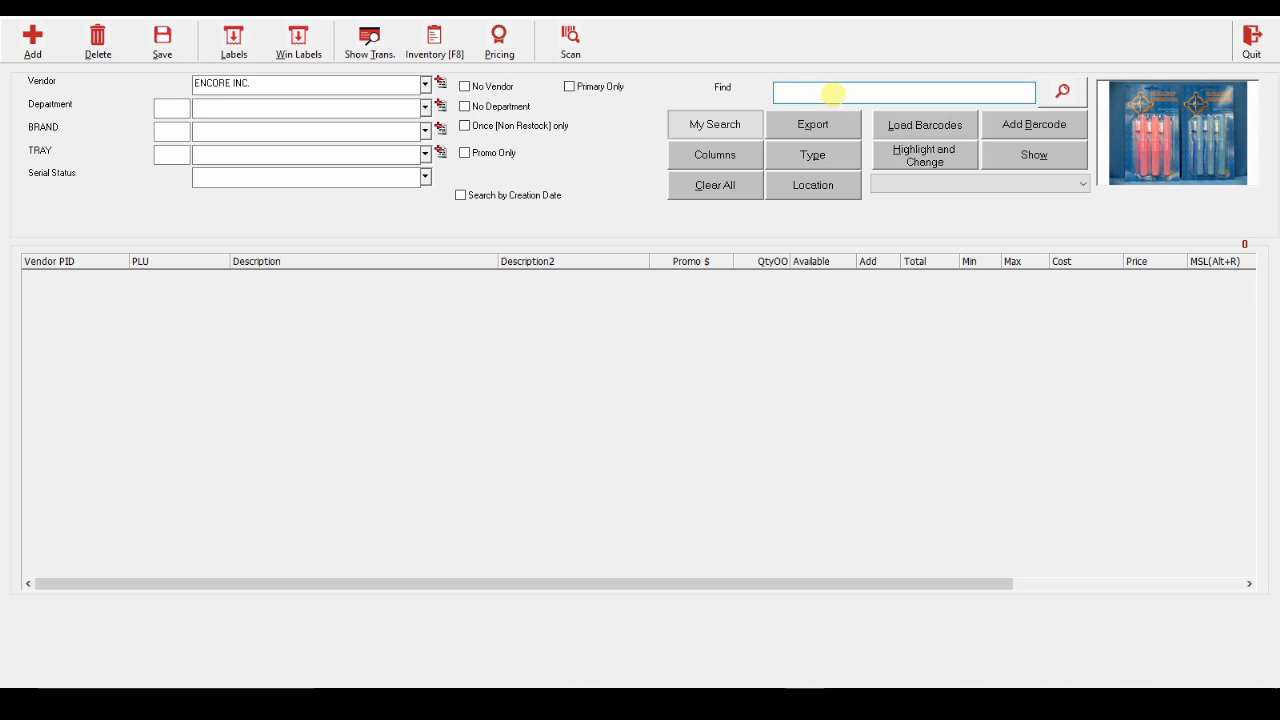